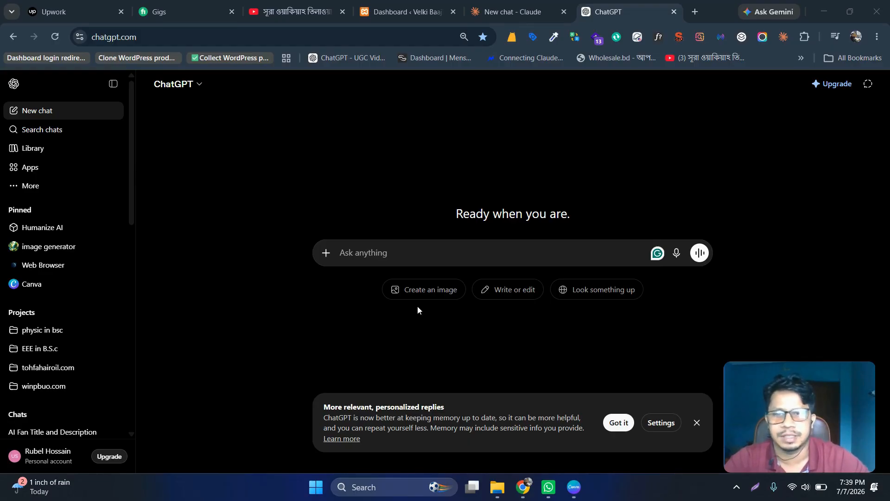
pyautogui.click(472, 250)
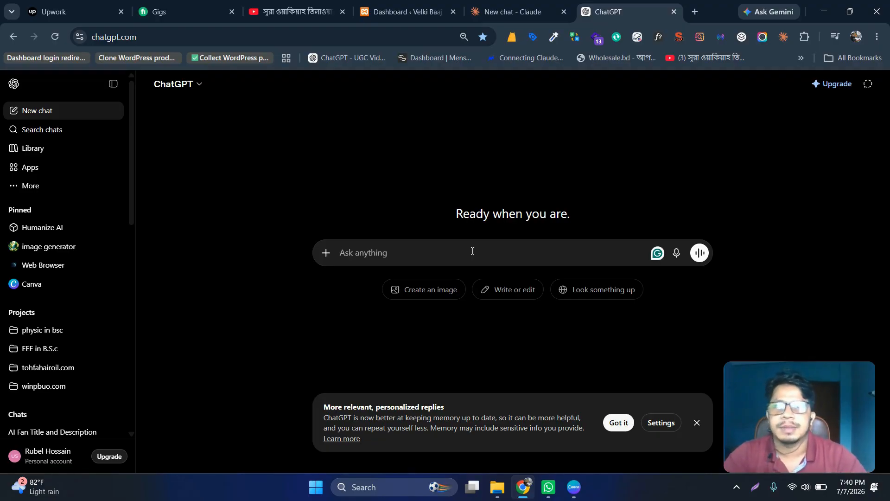
pyautogui.click(512, 11)
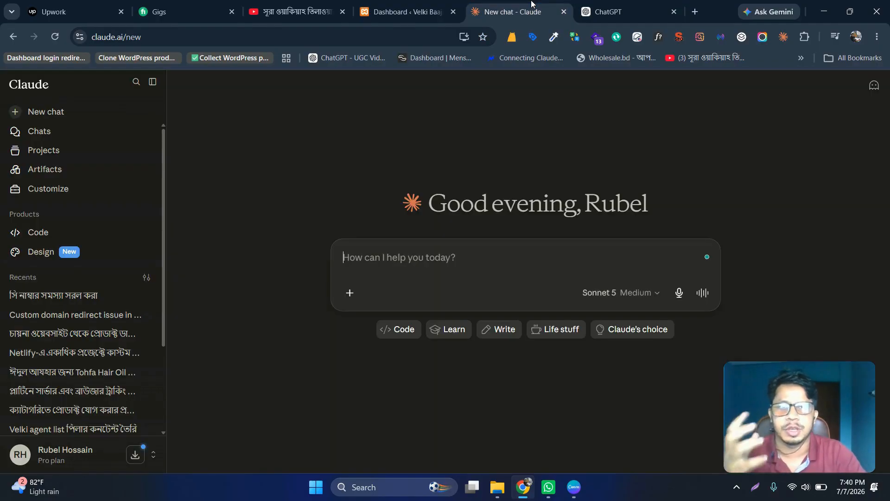
pyautogui.click(560, 263)
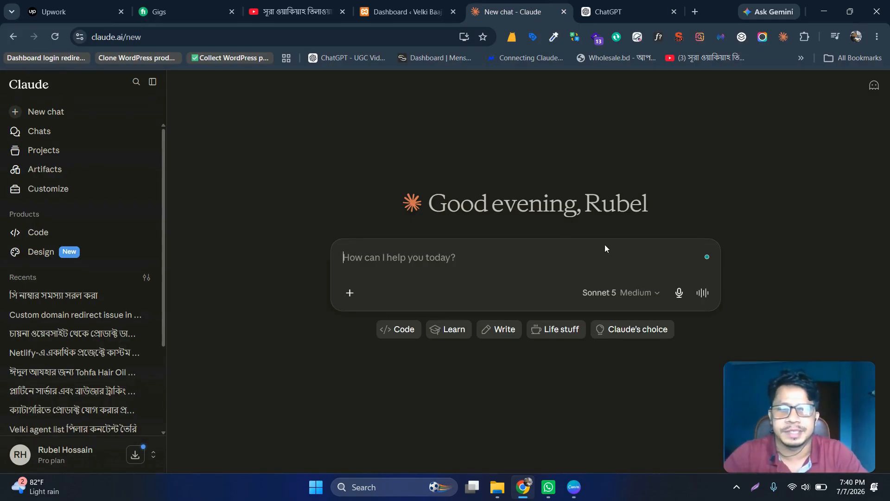
pyautogui.click(633, 3)
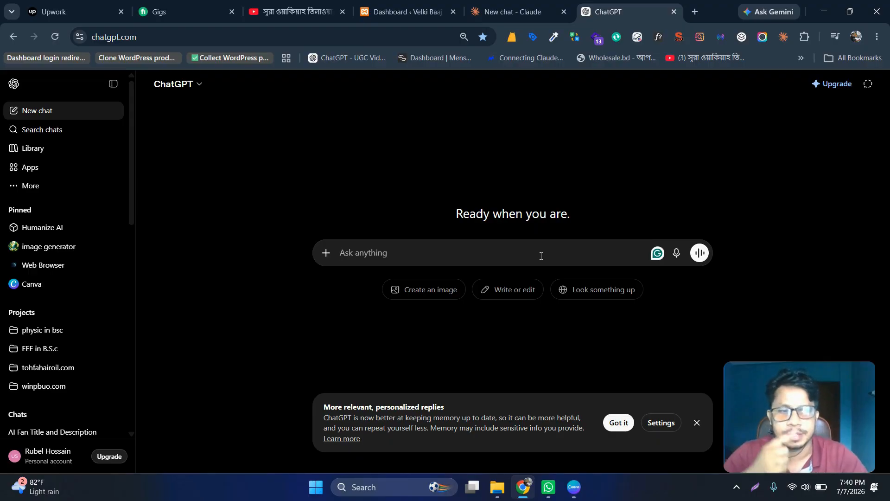
# Step: Search Google for "football banner" in a new browser tab and show the image results
pyautogui.click(694, 12)
pyautogui.write('foo')
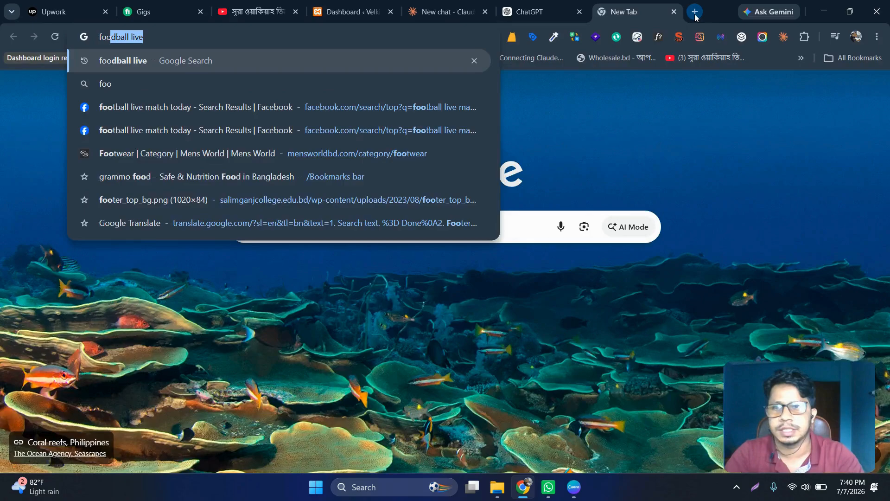
pyautogui.write('d')
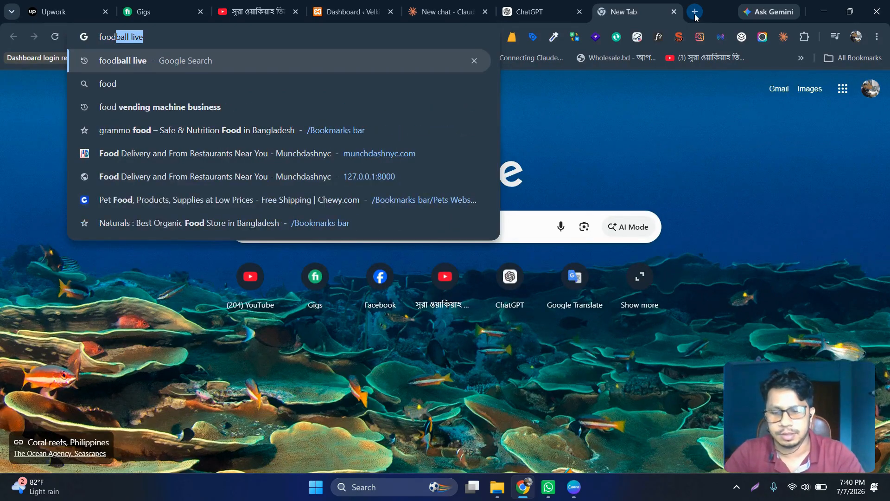
pyautogui.write('ball ba')
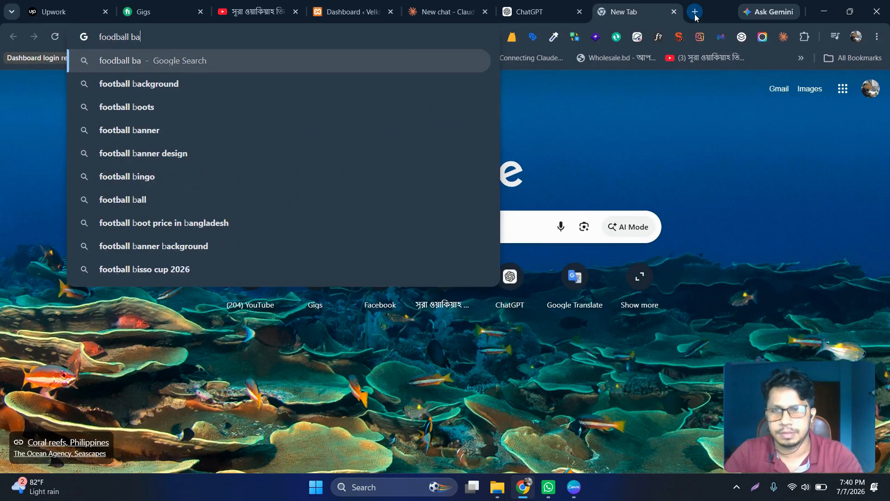
pyautogui.write('n')
pyautogui.press('Down')
pyautogui.press('Return')
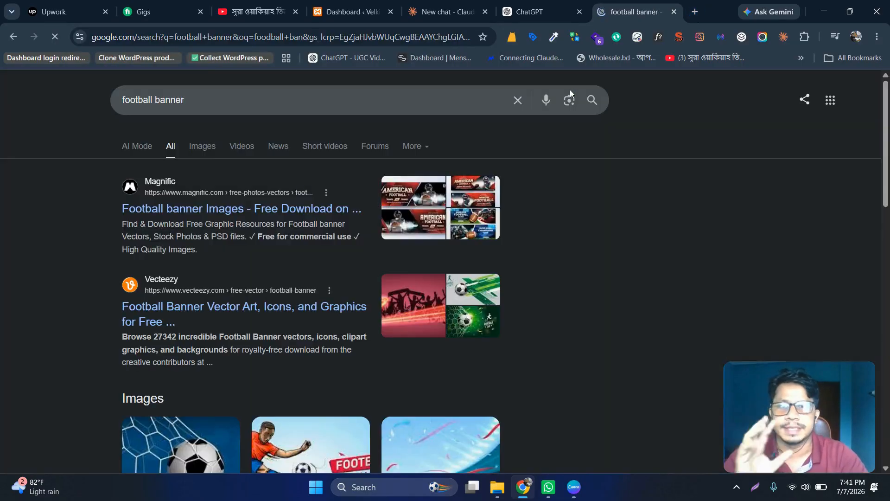
pyautogui.click(213, 147)
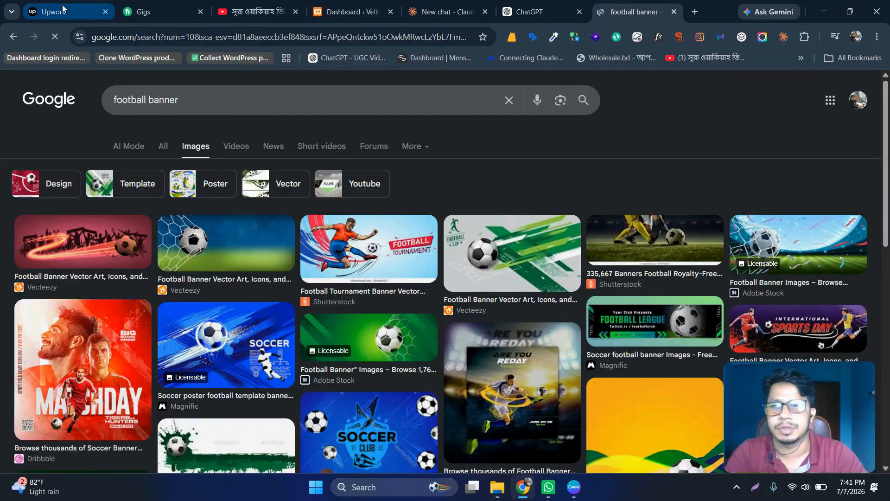
# Step: Switch to Upwork and look over the job search area and the best-match job listings
pyautogui.click(62, 10)
pyautogui.scroll(-4, 327, 266)
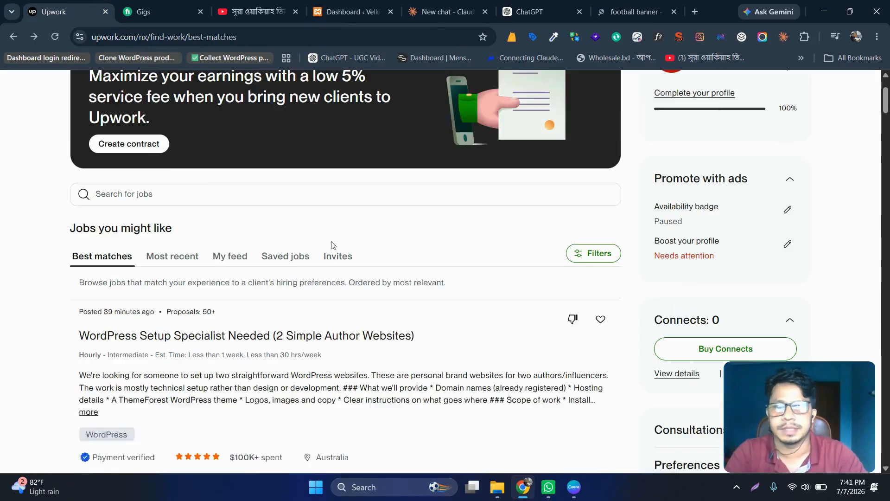
pyautogui.scroll(3, 327, 266)
pyautogui.click(327, 268)
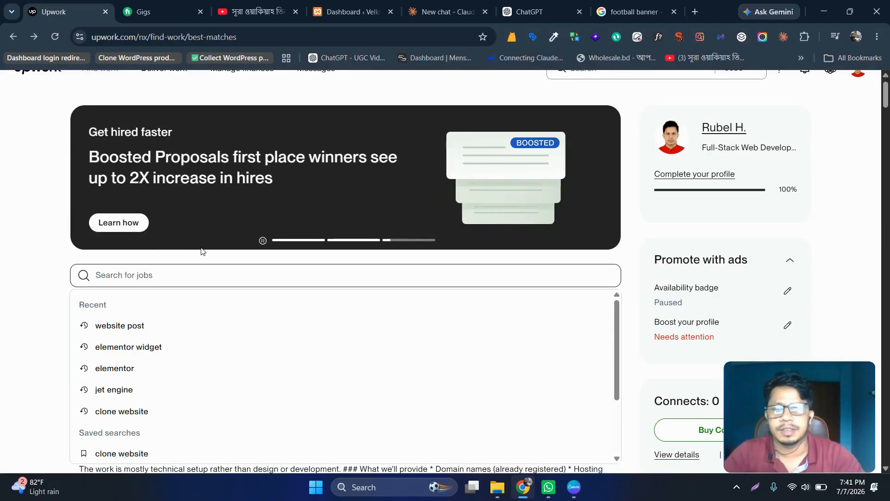
pyautogui.scroll(1, 201, 251)
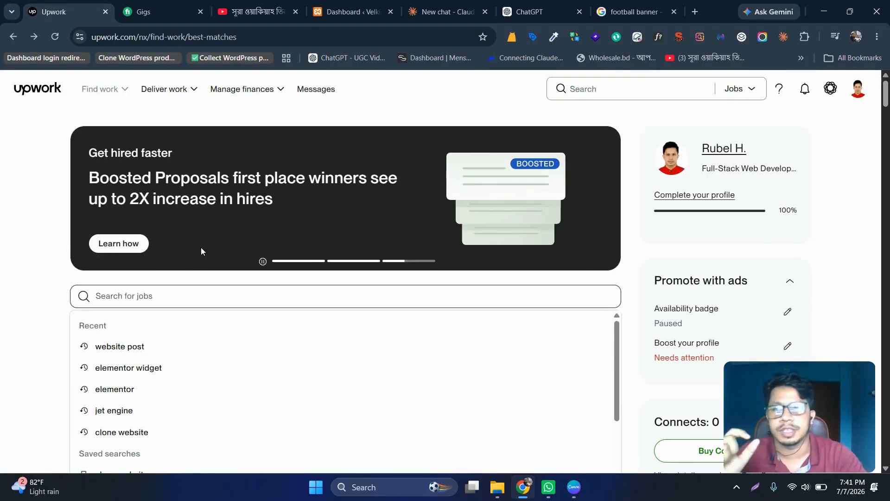
pyautogui.click(54, 288)
pyautogui.scroll(-4, 54, 288)
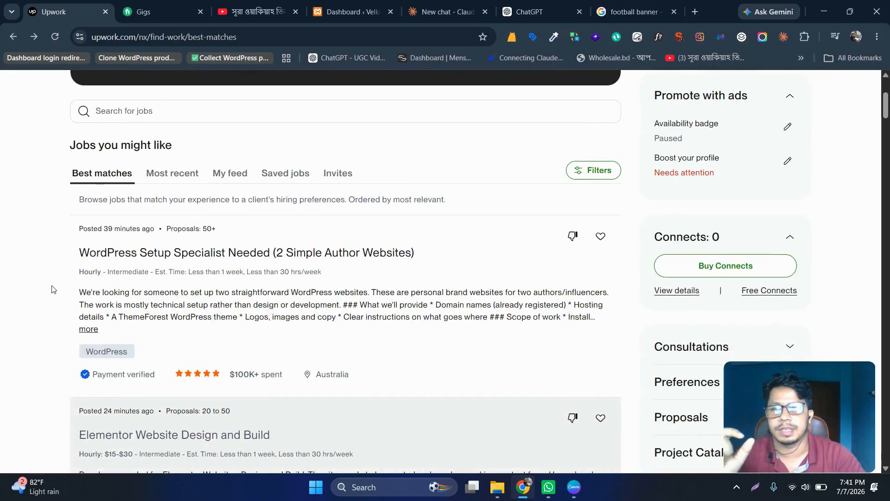
pyautogui.scroll(4, 53, 287)
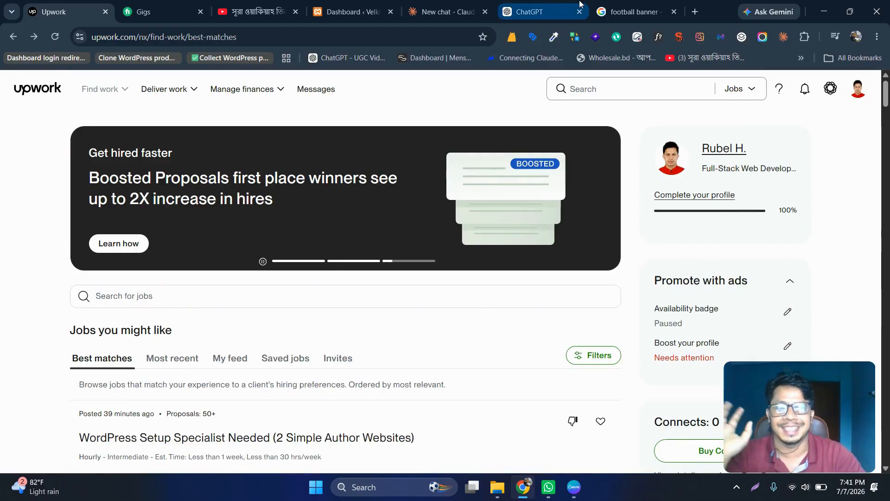
# Step: Return to the football banner image results, open the red MATCHDAY poster from Dribbble and copy its image
pyautogui.click(633, 11)
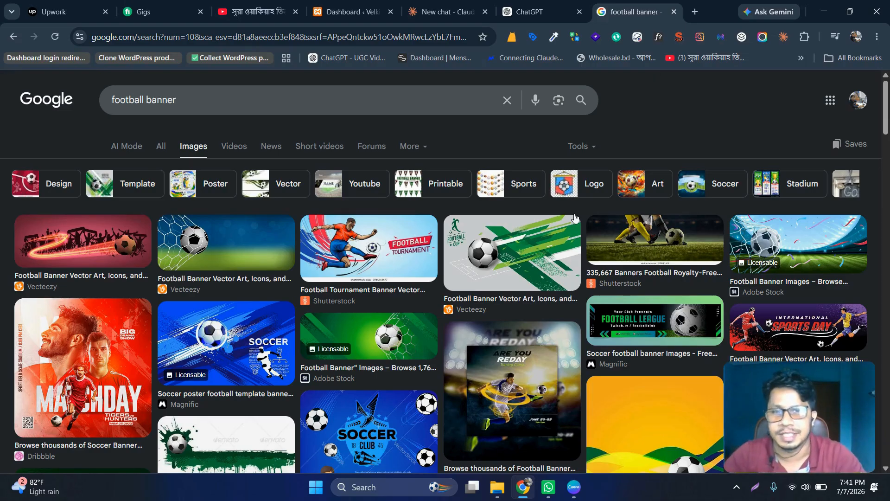
pyautogui.scroll(-2, 505, 277)
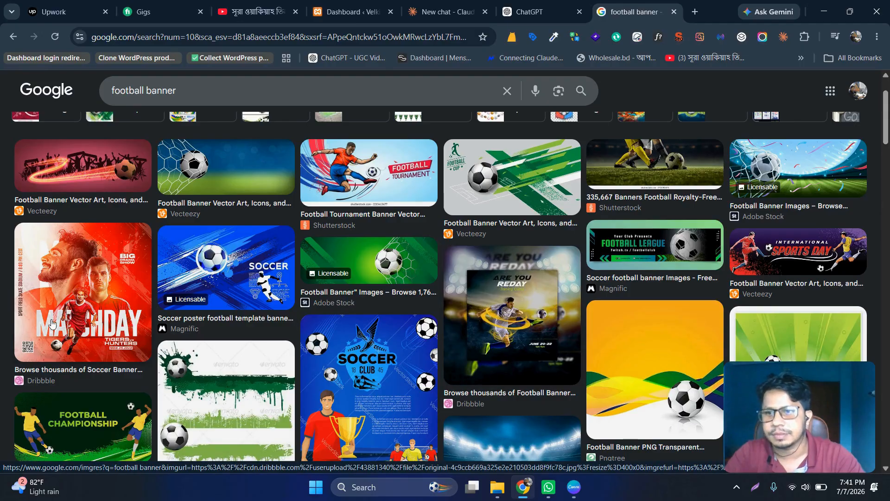
pyautogui.scroll(2, 223, 278)
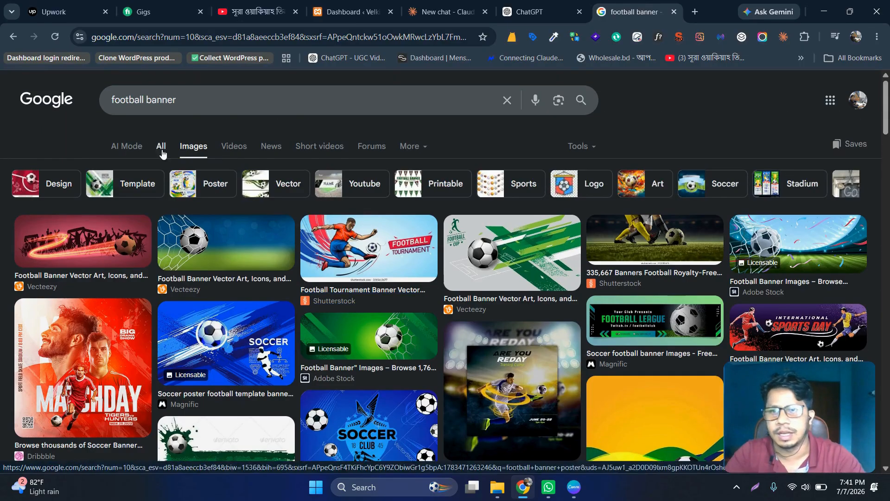
pyautogui.scroll(-2, 186, 238)
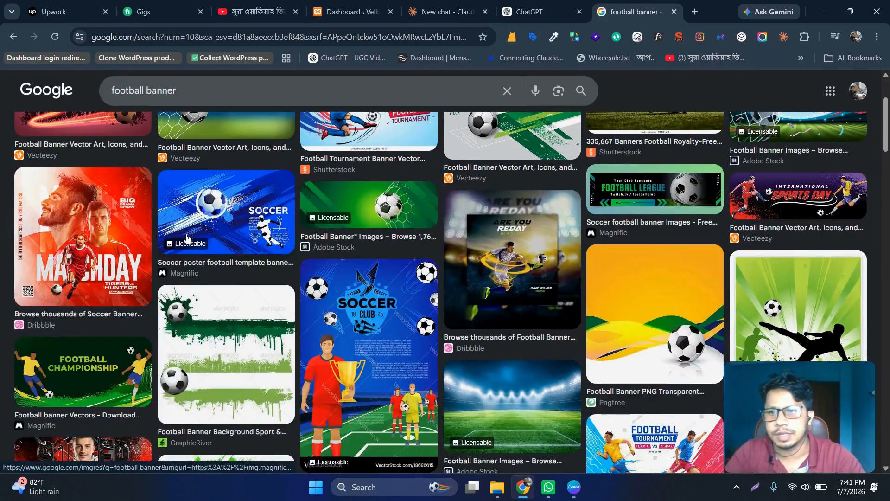
pyautogui.click(131, 248)
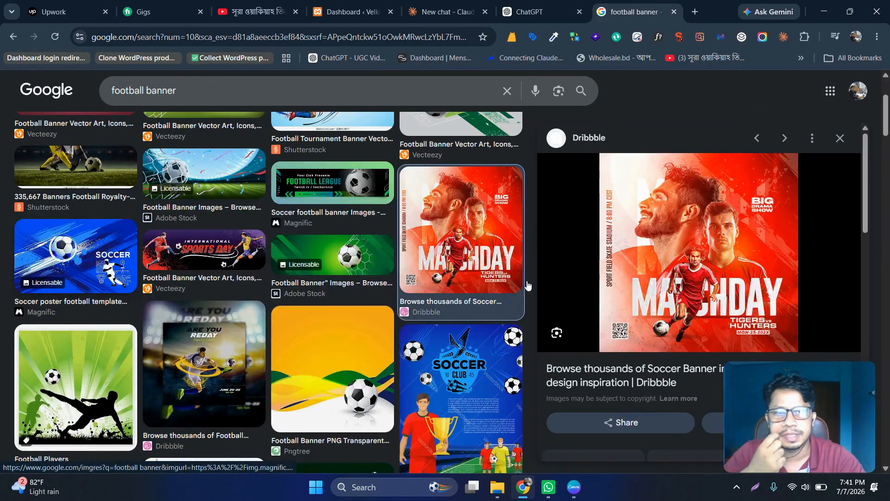
pyautogui.rightClick(688, 226)
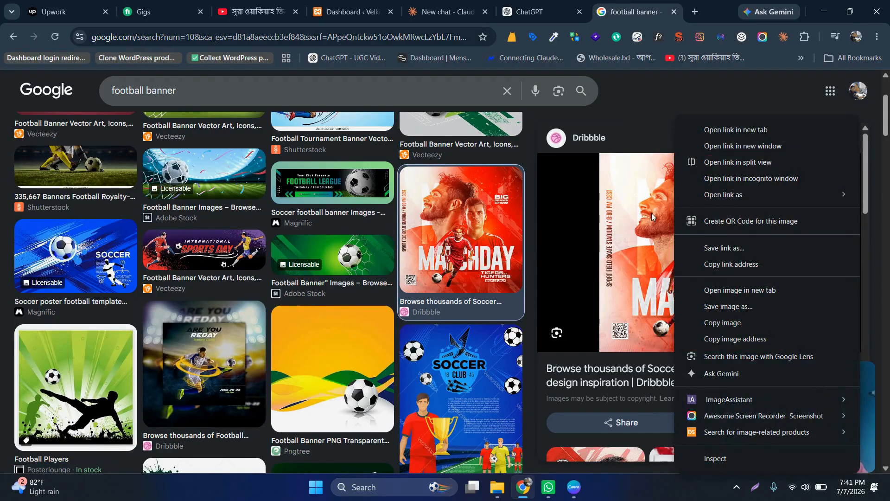
pyautogui.click(727, 325)
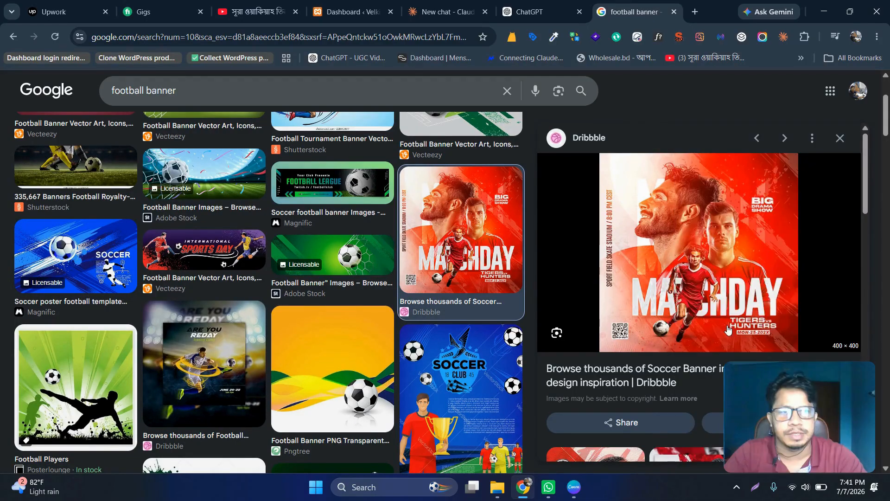
# Step: Paste the poster into ChatGPT and send a dictated Bengali request for a similar image in changed colours, with two people and without the middle one
pyautogui.click(526, 4)
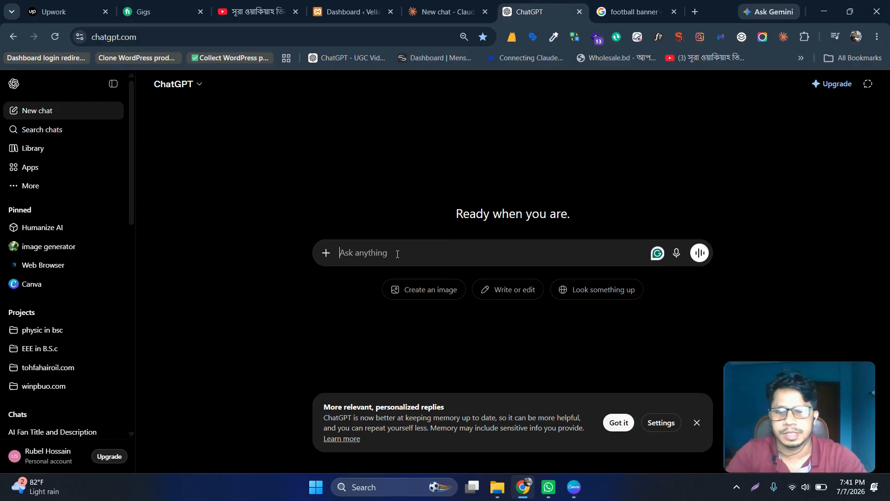
pyautogui.hotkey('ctrl', 'v')
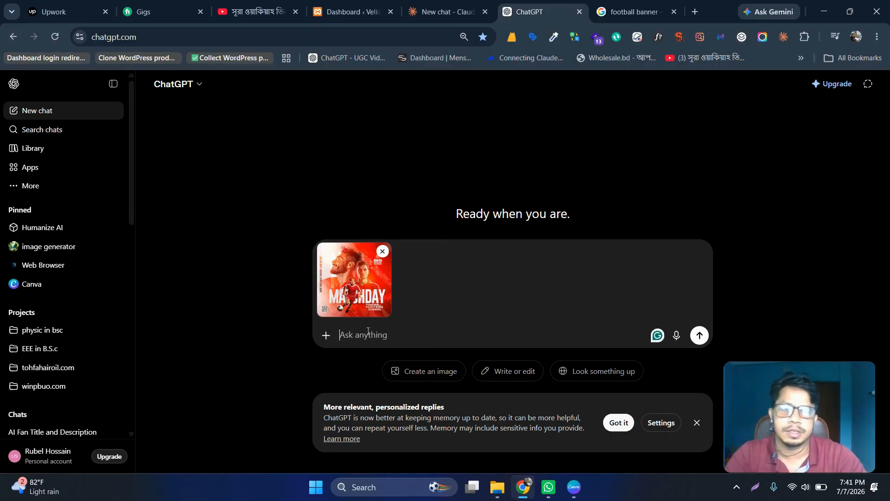
pyautogui.click(685, 334)
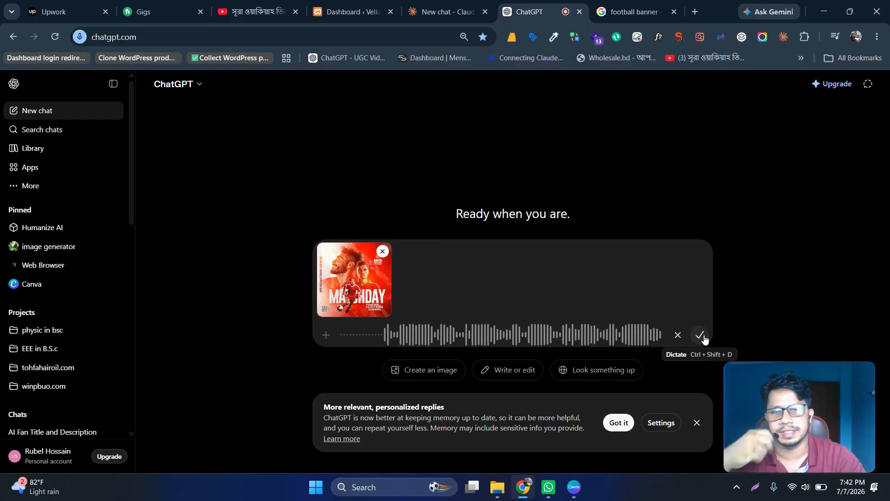
pyautogui.click(701, 336)
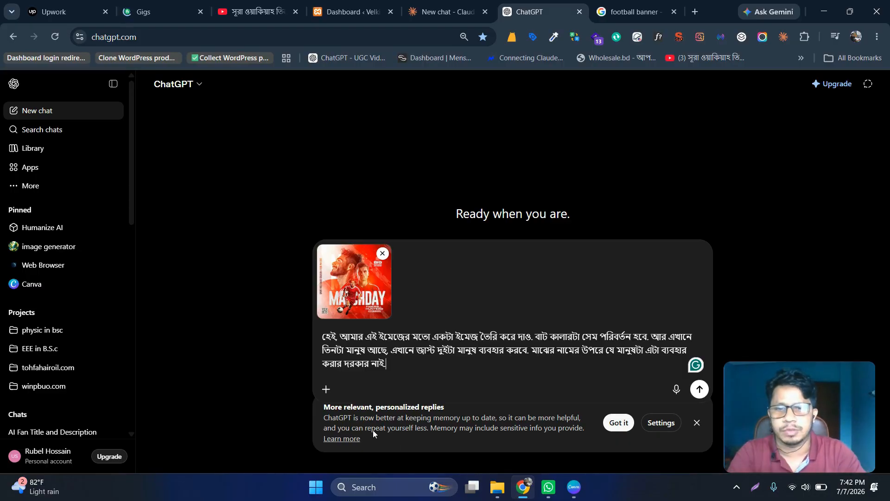
pyautogui.click(259, 485)
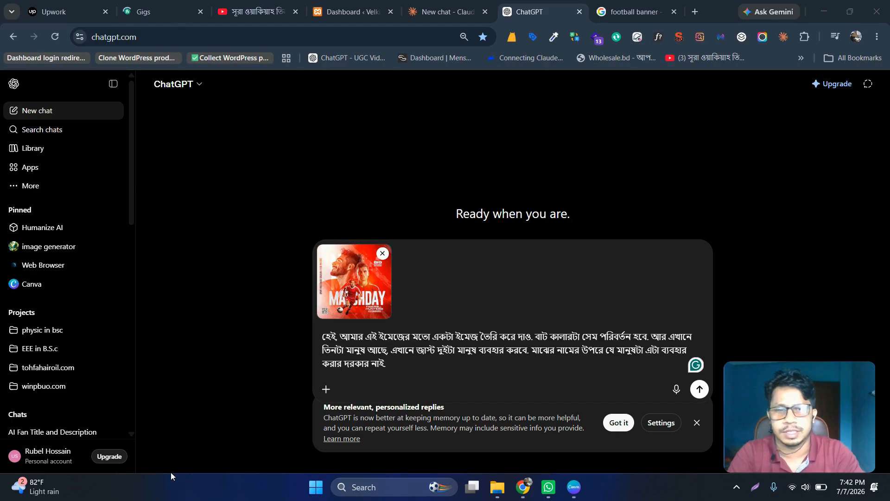
pyautogui.click(696, 422)
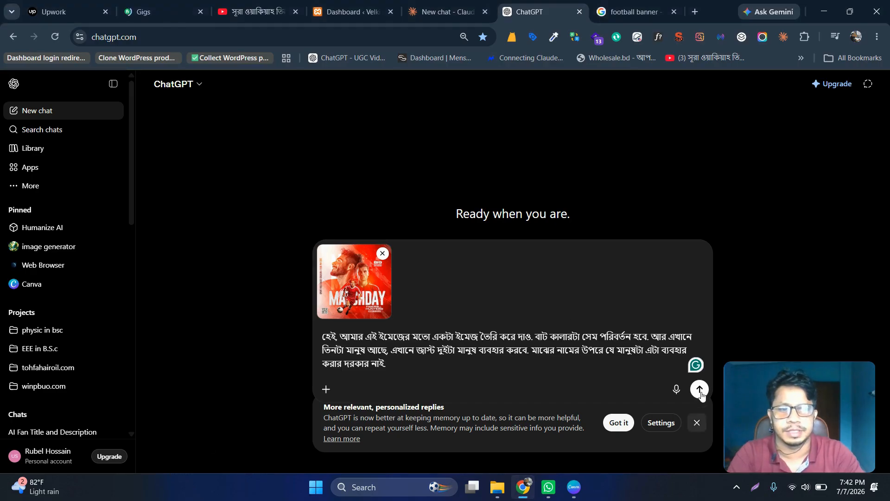
pyautogui.click(700, 389)
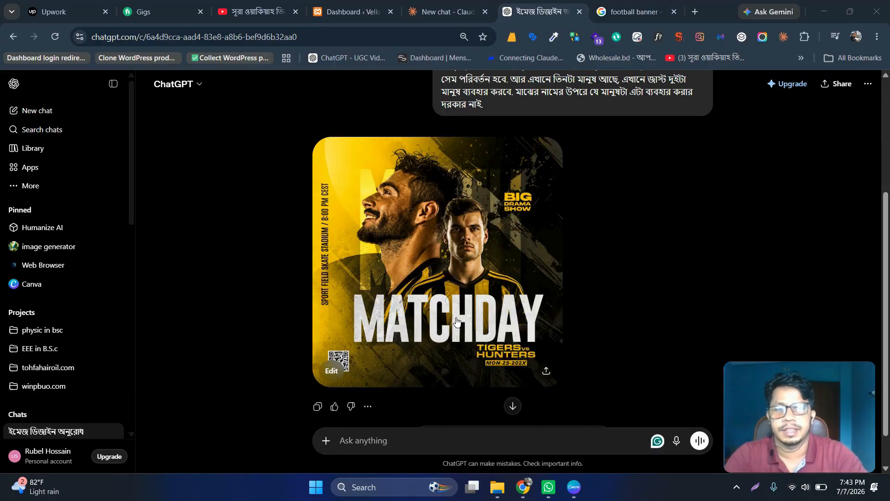
# Step: Compare the generated MATCHDAY image with the reference poster and download it as a PNG to the Downloads folder
pyautogui.scroll(4, 456, 320)
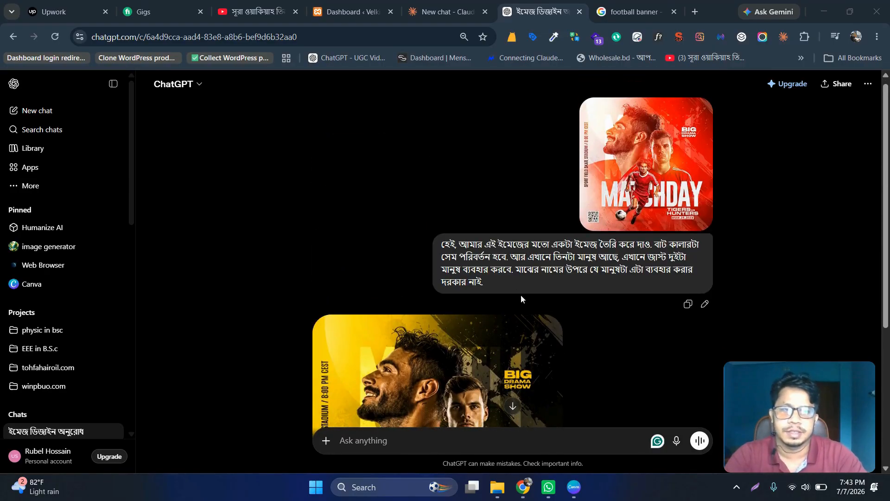
pyautogui.scroll(-4, 482, 308)
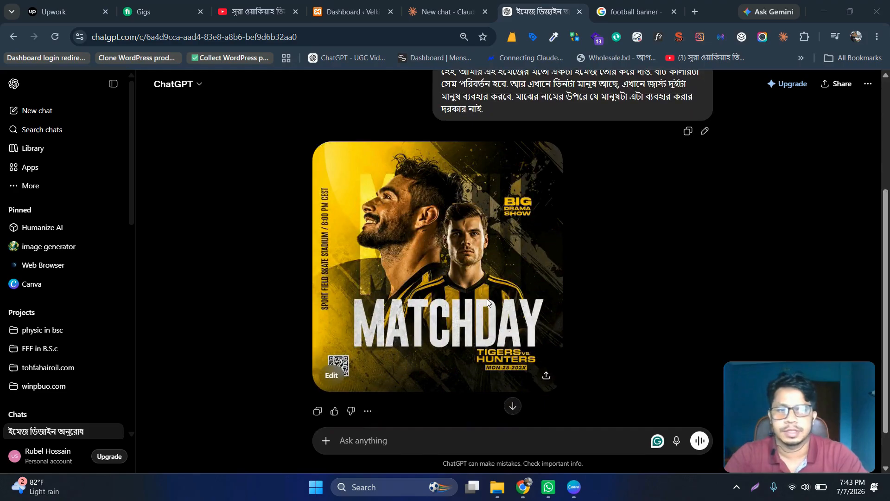
pyautogui.click(545, 377)
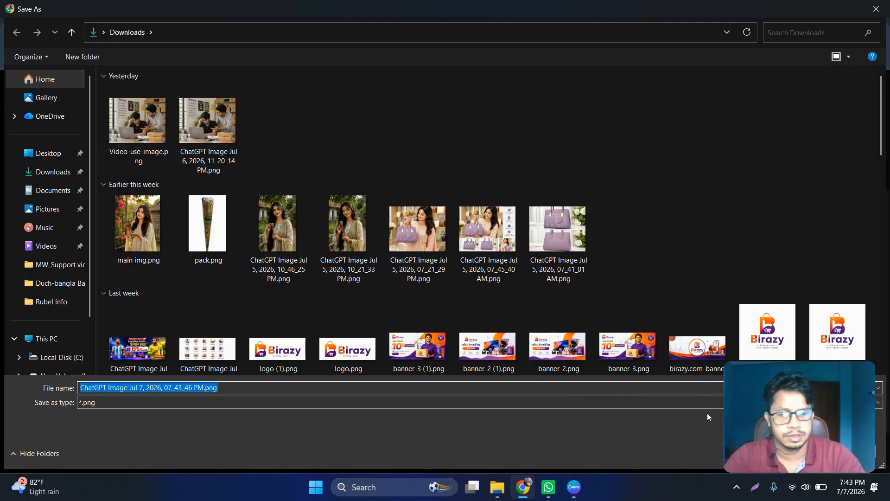
pyautogui.press('Return')
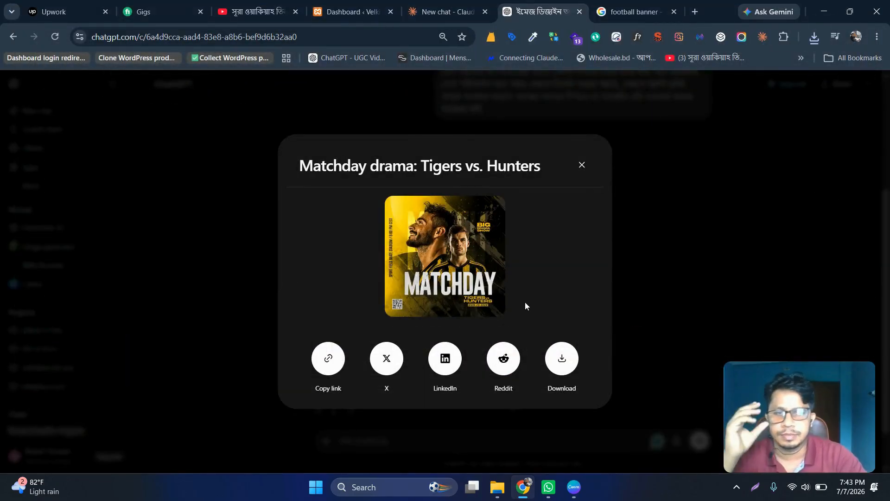
pyautogui.click(585, 168)
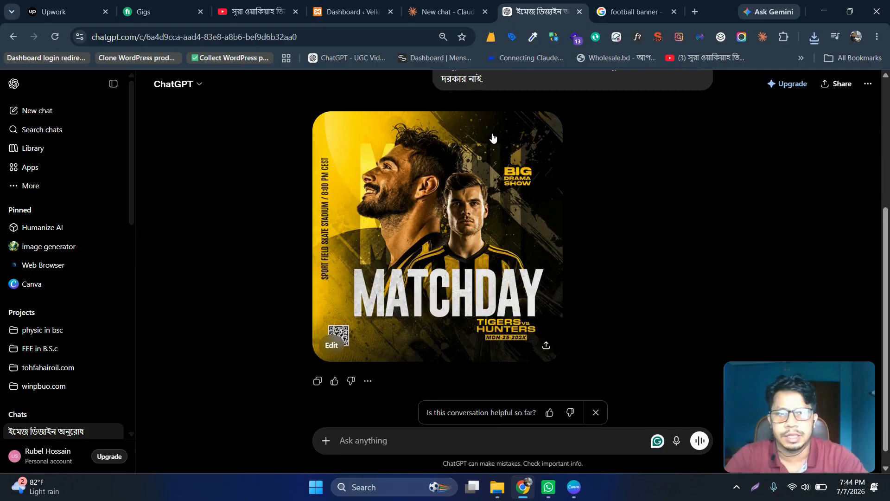
# Step: Open the generated MATCHDAY image for editing
pyautogui.click(333, 346)
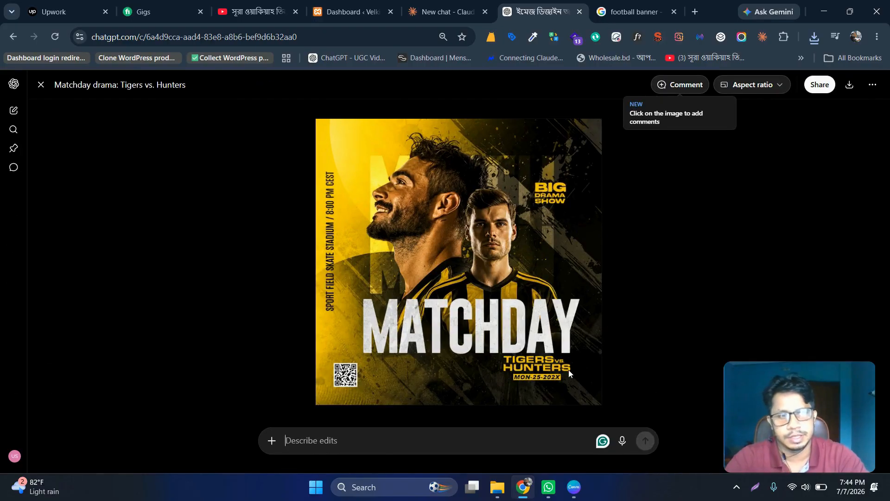
pyautogui.click(623, 442)
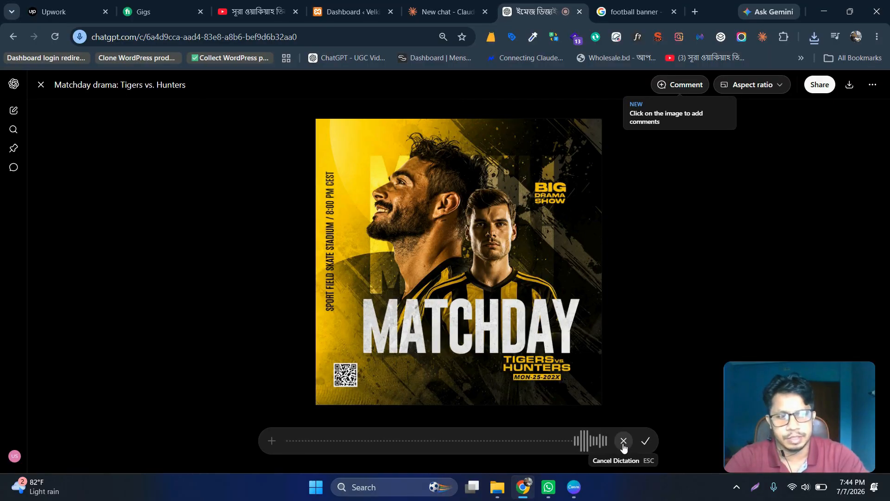
pyautogui.click(623, 444)
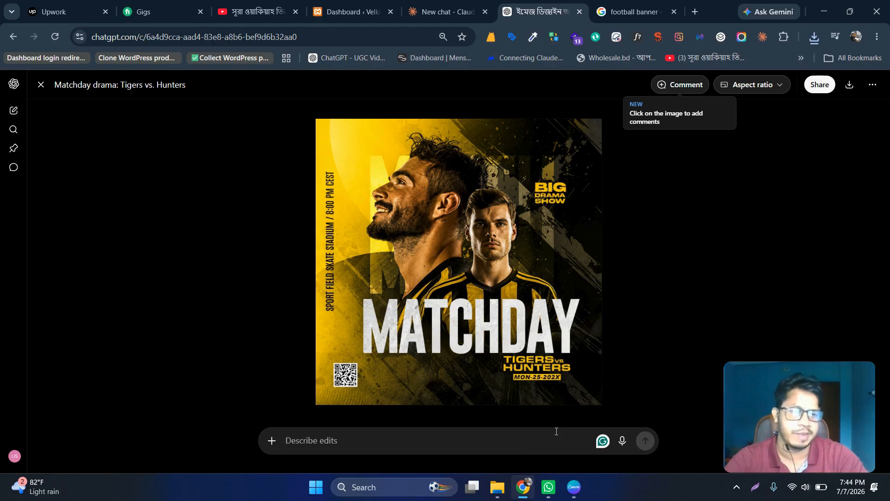
pyautogui.click(623, 441)
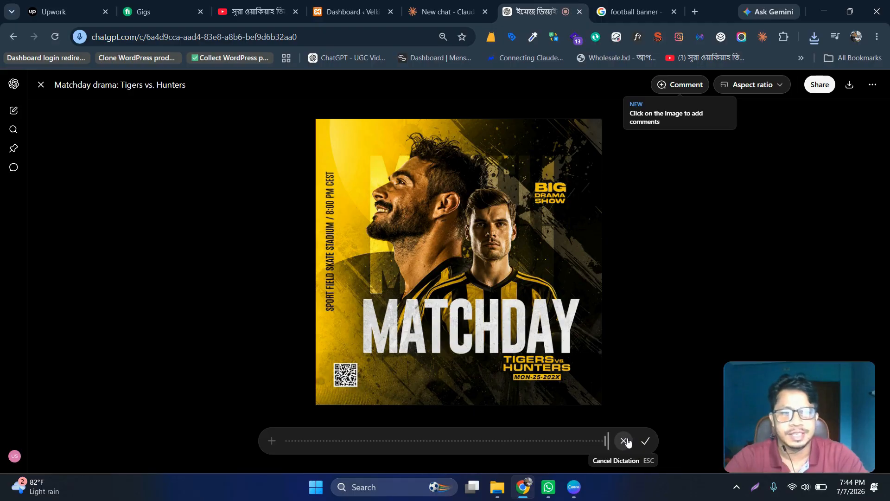
pyautogui.click(624, 441)
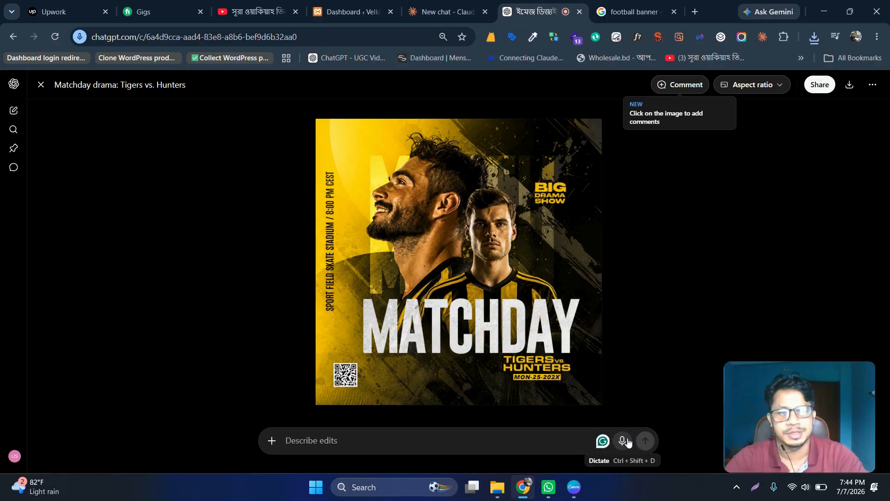
# Step: Send a dictated Bengali edit request to remove the left-side text and time, scan code and Tigers vs Hunters, keeping only the people and MATCHDAY
pyautogui.click(624, 441)
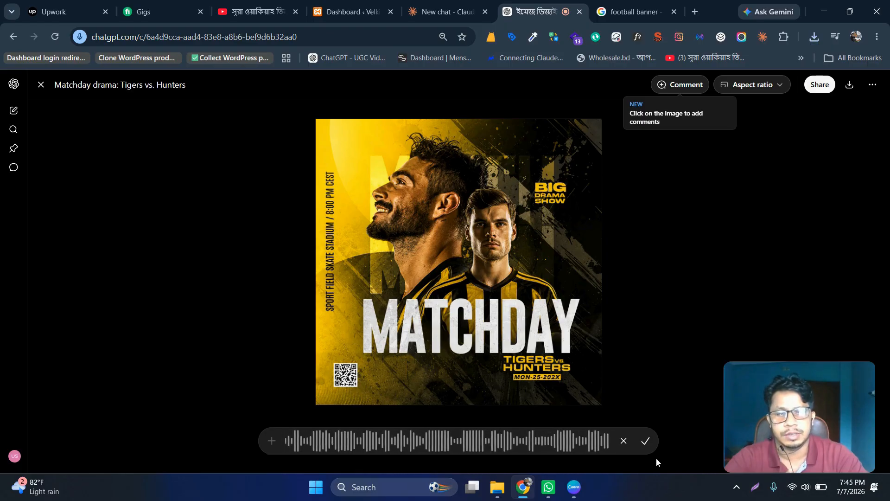
pyautogui.click(645, 441)
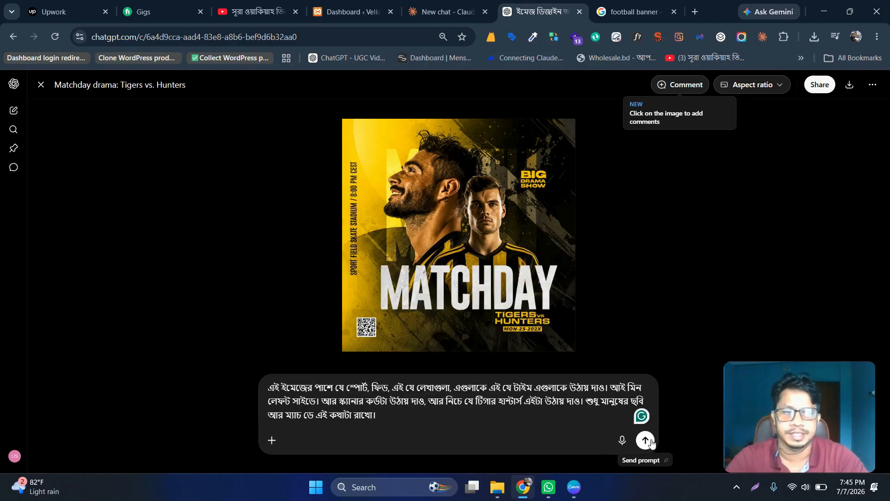
pyautogui.click(650, 441)
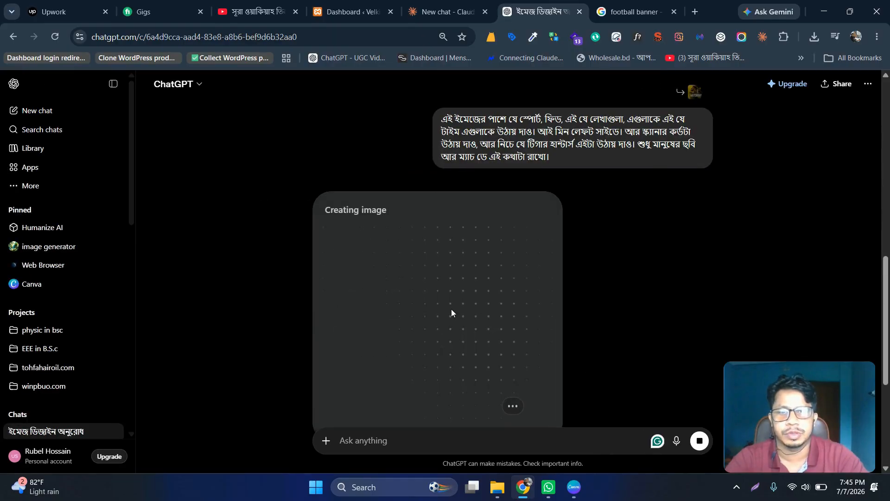
pyautogui.scroll(4, 451, 309)
pyautogui.scroll(4, 452, 309)
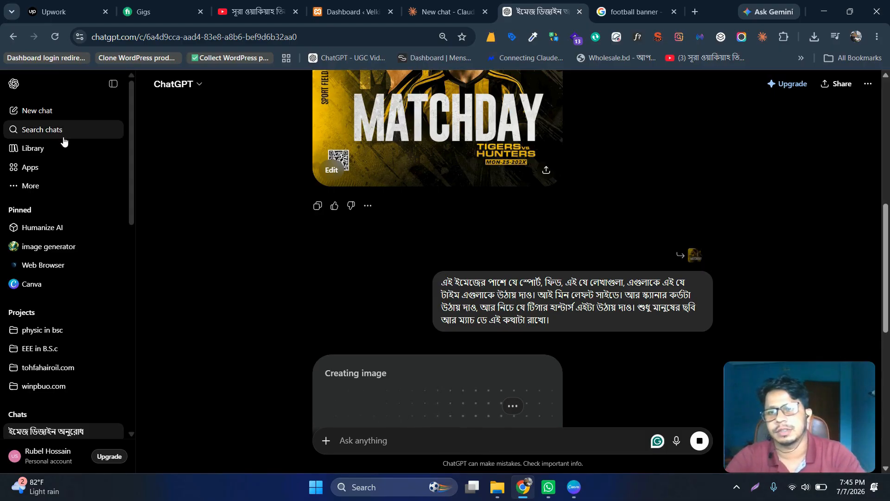
pyautogui.scroll(-1, 62, 155)
pyautogui.click(39, 155)
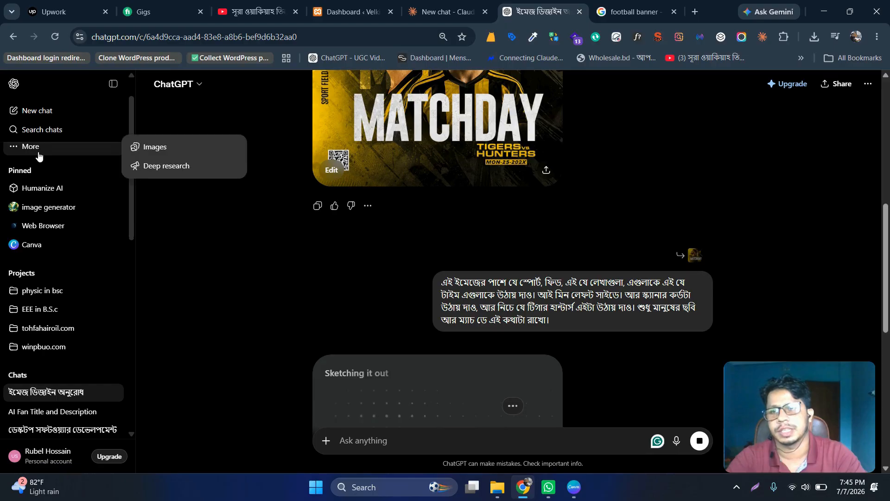
pyautogui.scroll(1, 35, 155)
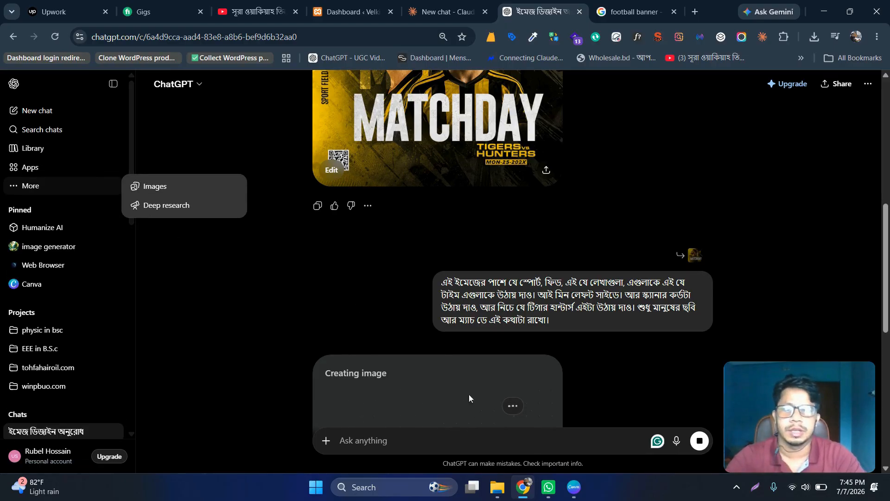
pyautogui.scroll(-5, 471, 388)
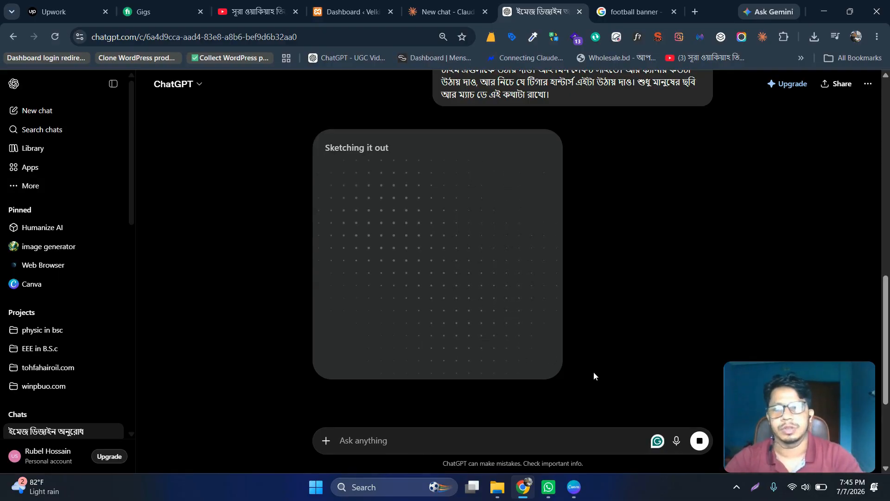
pyautogui.scroll(-1, 28, 385)
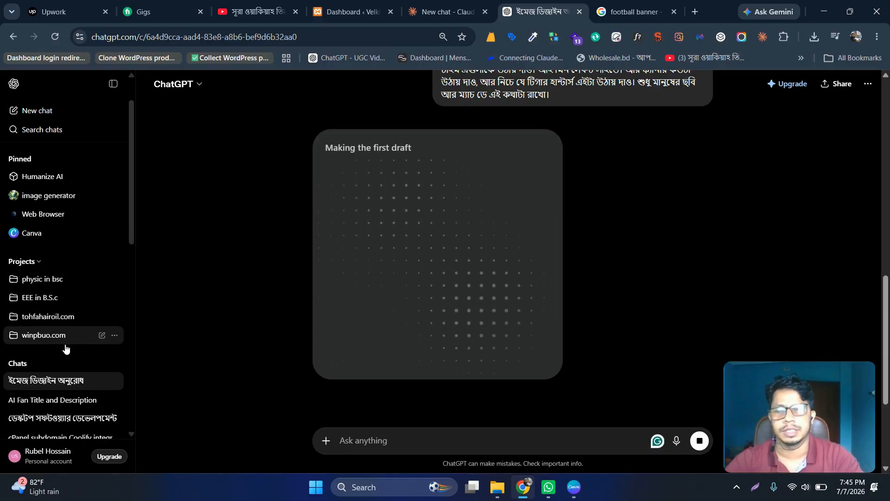
pyautogui.scroll(-2, 59, 388)
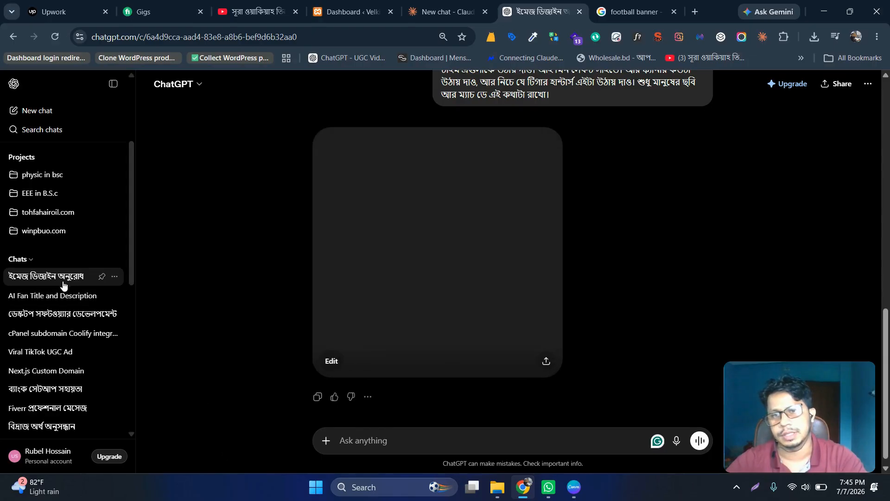
pyautogui.scroll(1, 59, 267)
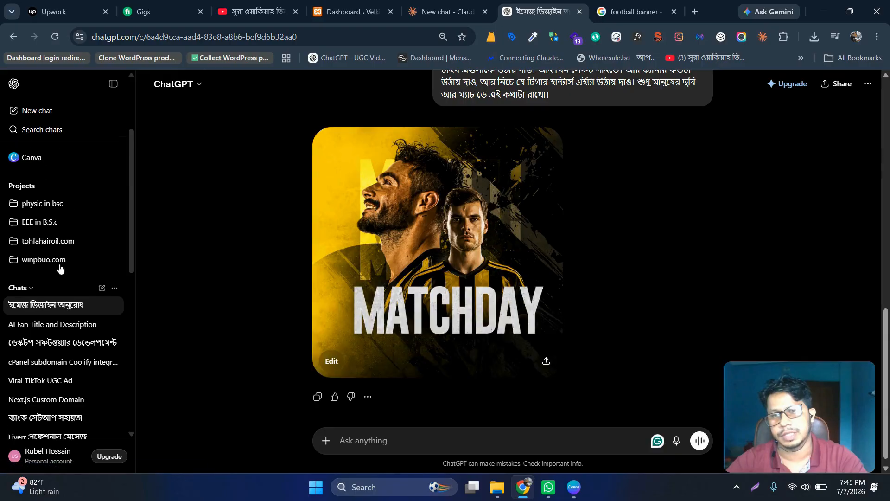
pyautogui.scroll(1, 59, 267)
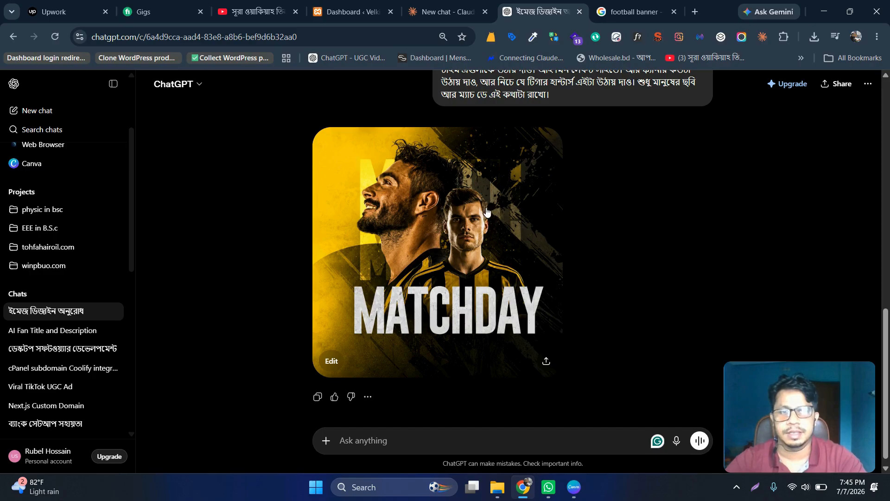
# Step: View the edited MATCHDAY image enlarged and return to the conversation
pyautogui.click(539, 332)
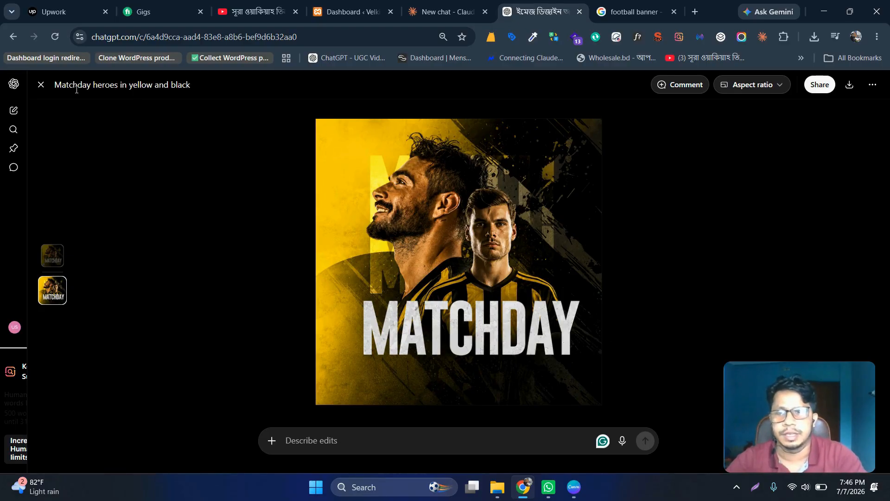
pyautogui.click(44, 92)
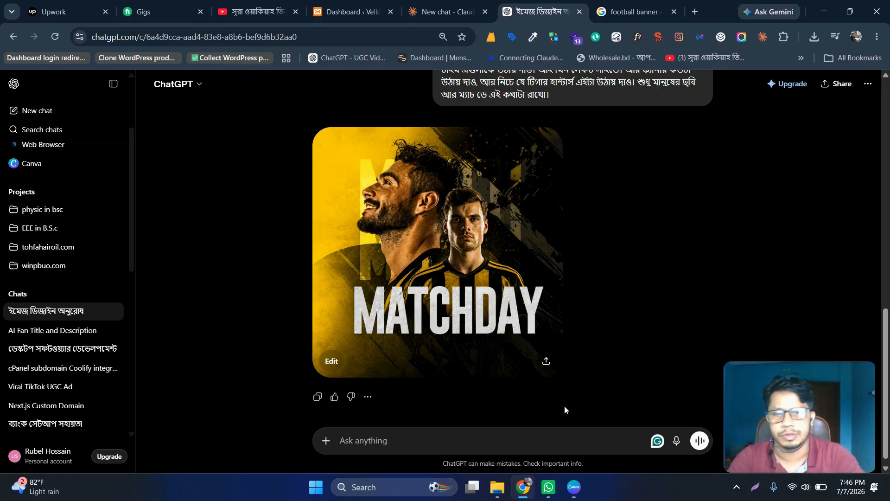
pyautogui.click(326, 440)
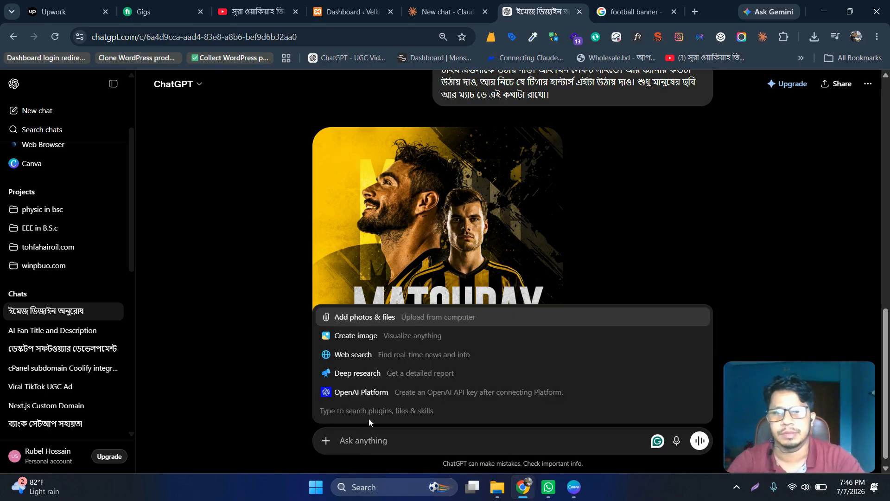
pyautogui.click(362, 317)
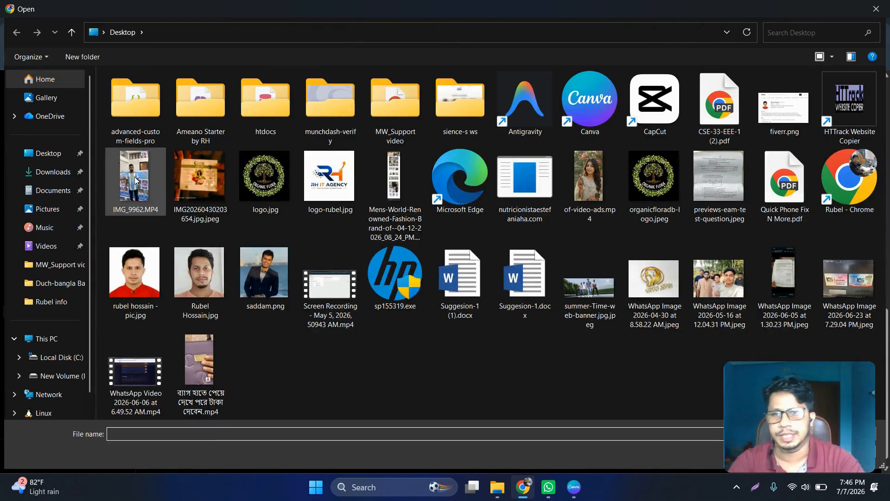
pyautogui.doubleClick(149, 271)
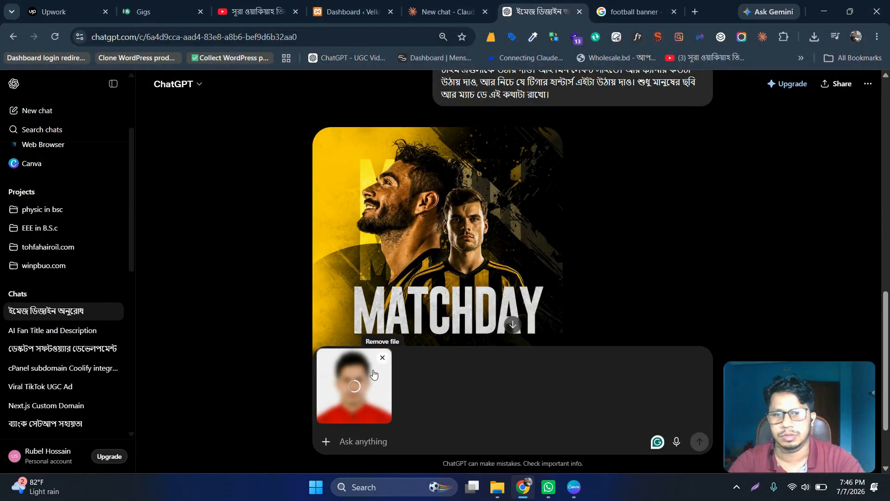
pyautogui.click(383, 360)
# Step: Attach the Desktop photo of the man in a dark suit and dictate a Bengali request to use it with his own outfit and black colours
pyautogui.press('Return')
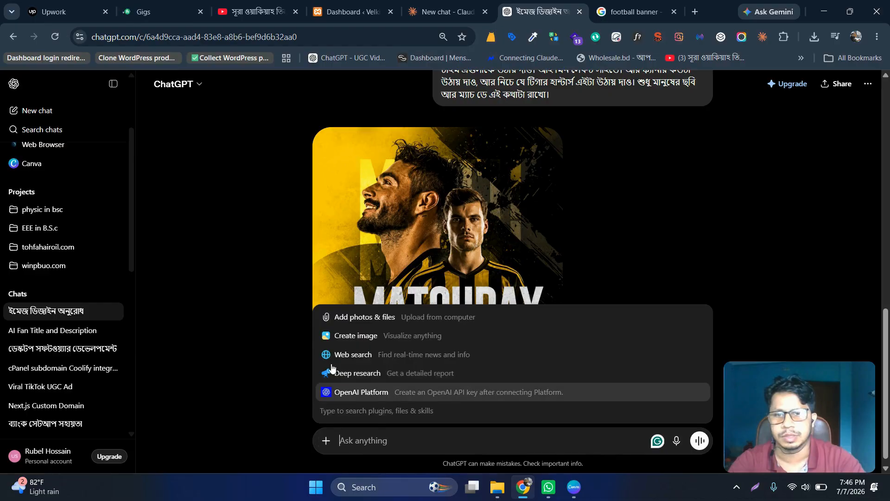
pyautogui.click(343, 315)
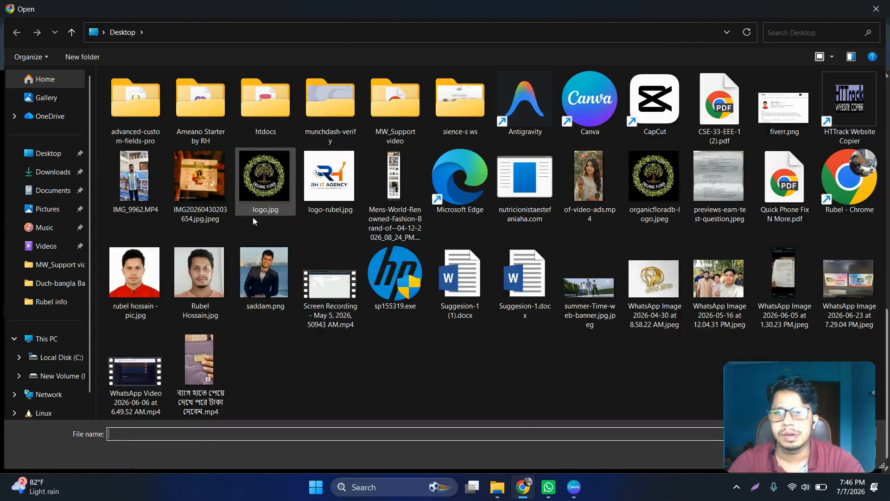
pyautogui.doubleClick(264, 259)
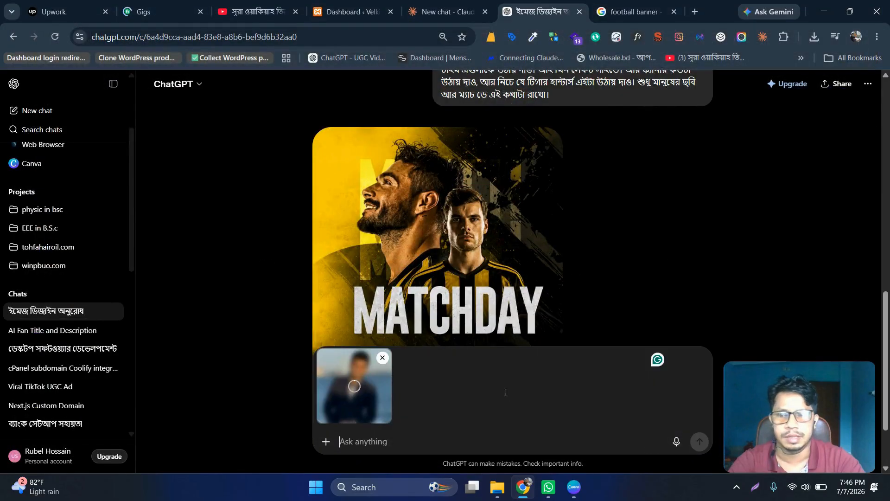
pyautogui.click(678, 443)
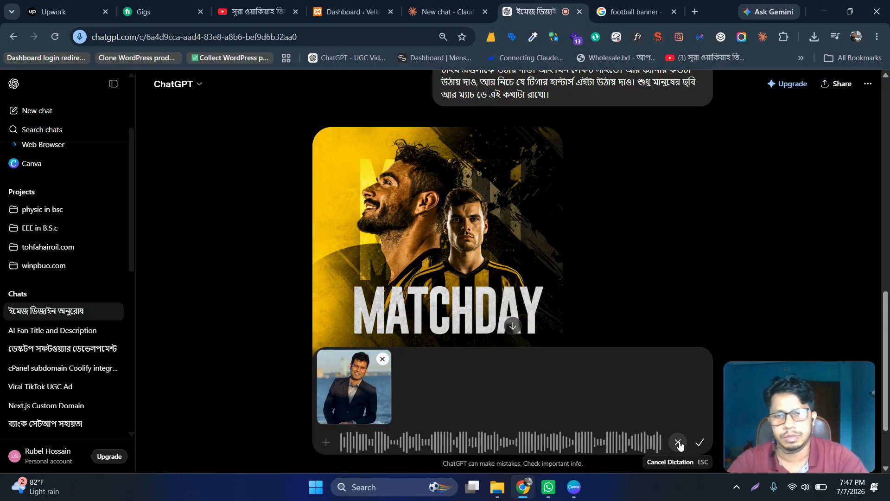
pyautogui.click(699, 442)
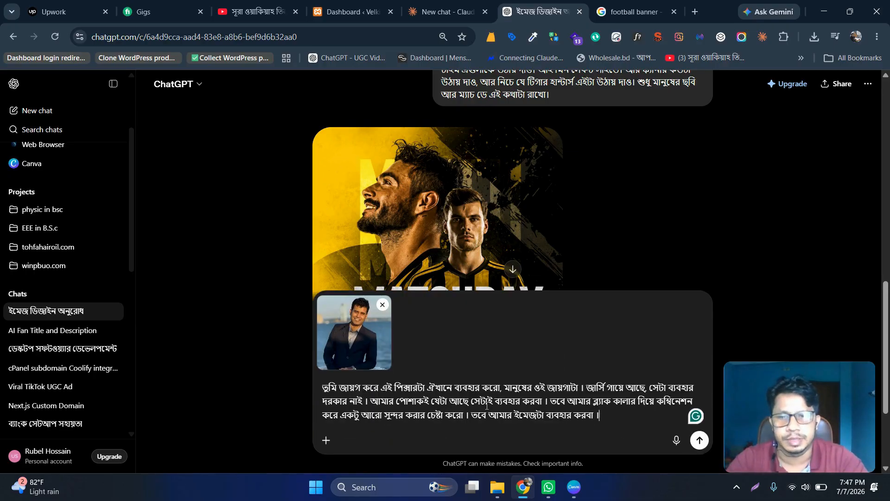
# Step: In the prompt, replace "জায়গ" with "Man er picture", delete "করে এই পিক্সারটা" and insert "My pic" after "ঐখানে"
pyautogui.doubleClick(346, 389)
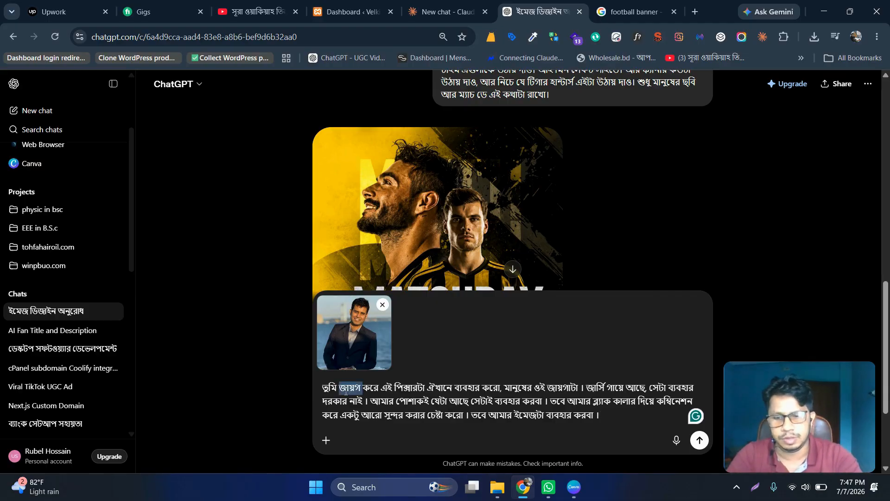
pyautogui.write('Man ')
pyautogui.write('er pic')
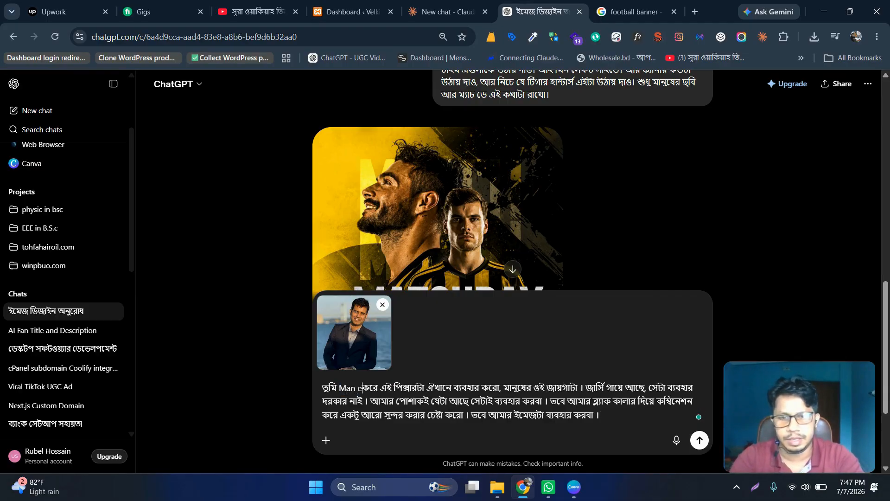
pyautogui.write('ture')
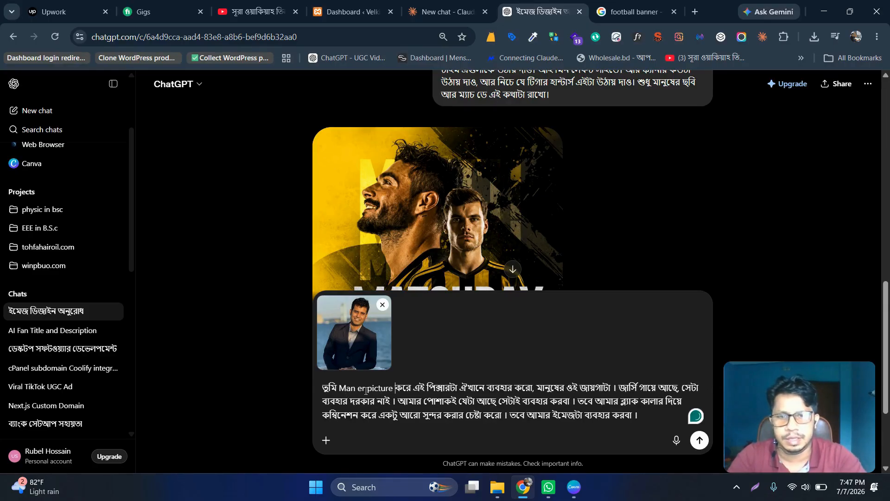
pyautogui.hotkey('ctrl', 'shift', 'Right')
pyautogui.moveTo(395, 388); pyautogui.dragTo(461, 383)
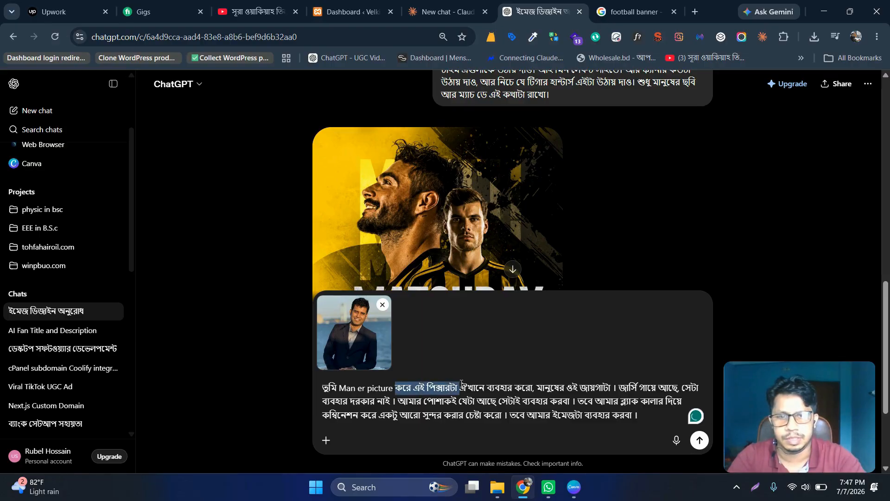
pyautogui.press('BackSpace')
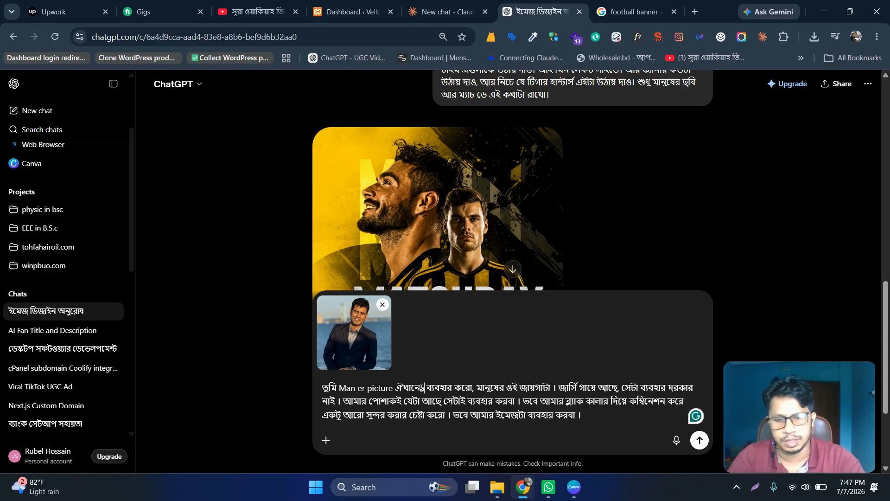
pyautogui.write('My pic')
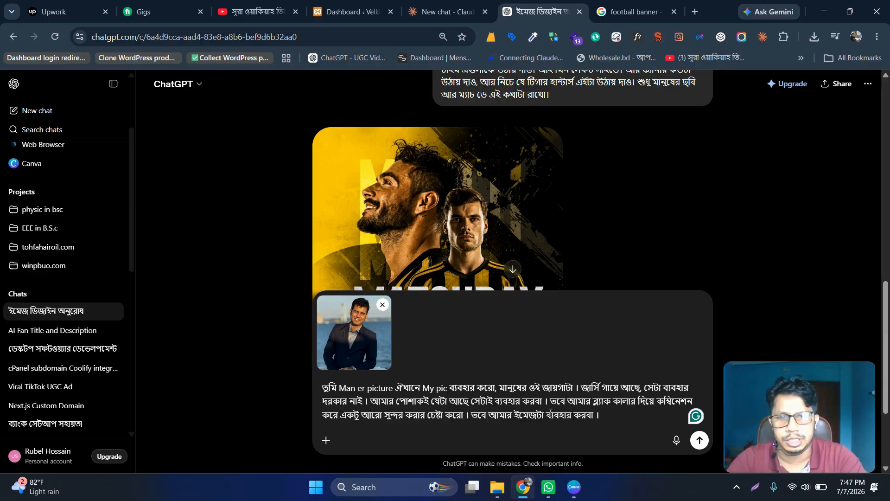
# Step: Replace the Bengali word for black in the prompt's colour instruction with "green"
pyautogui.doubleClick(603, 402)
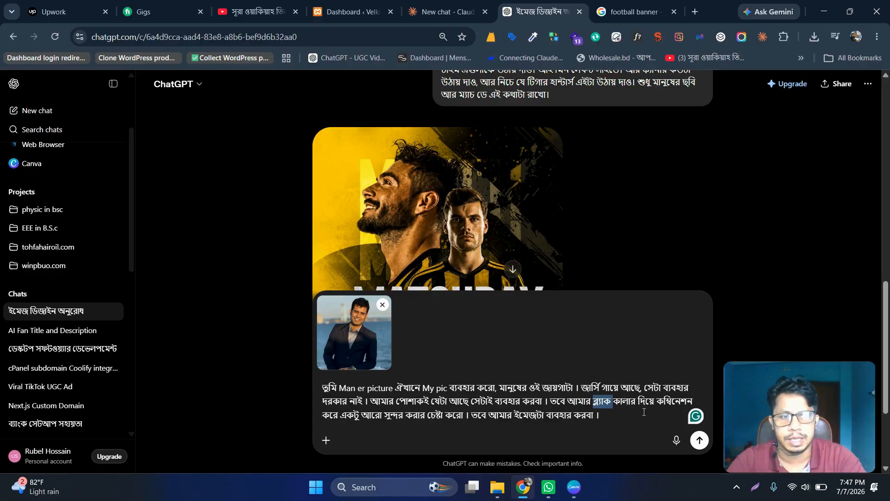
pyautogui.press('BackSpace')
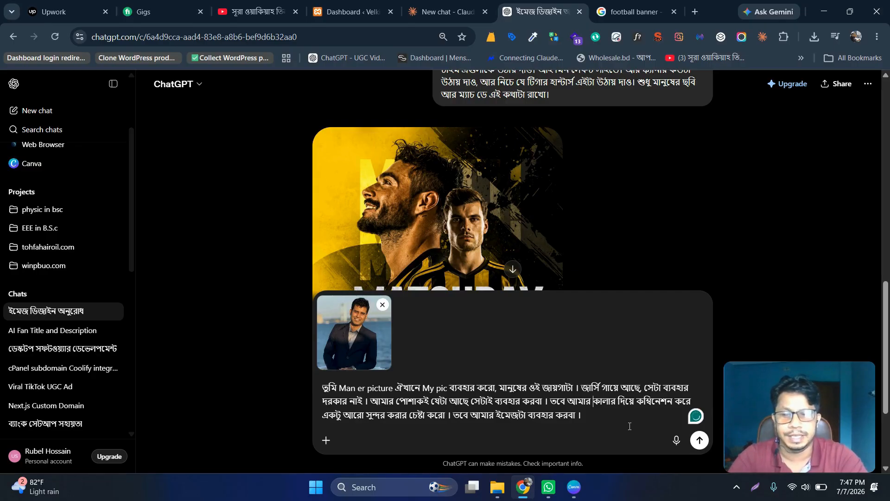
pyautogui.write('green')
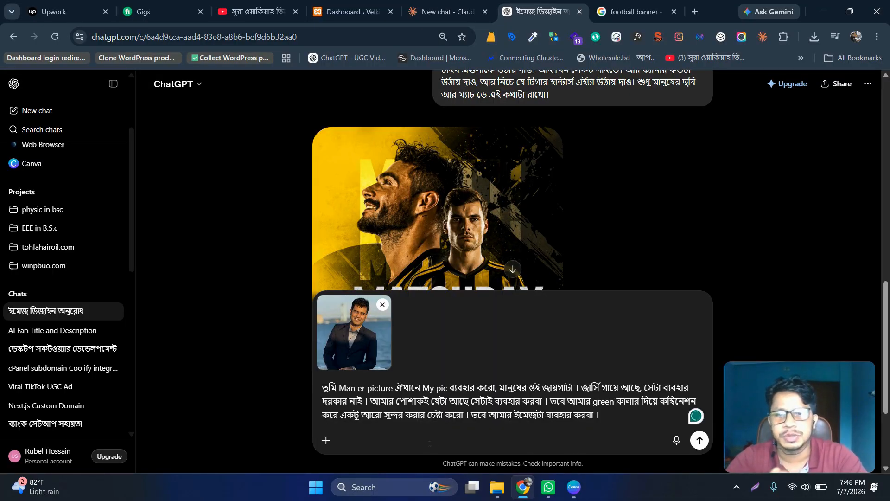
# Step: Send the Bengali prompt with the attached suit photo to generate the banner in green
pyautogui.click(631, 420)
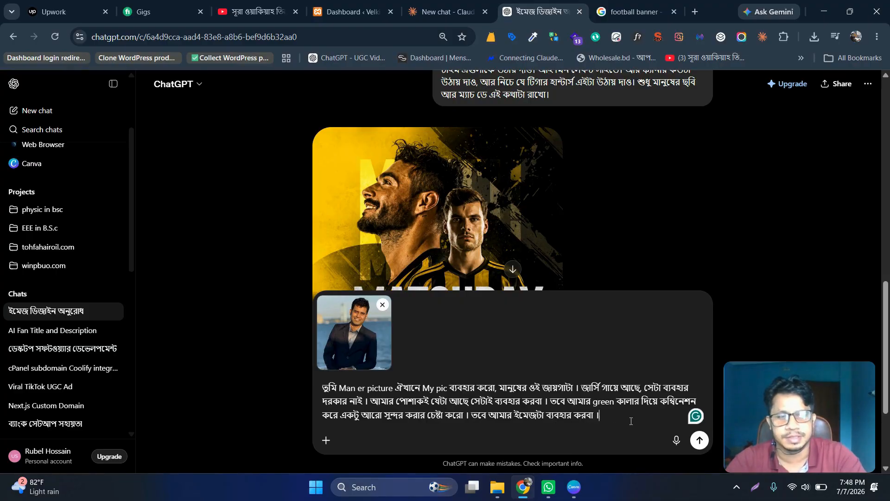
pyautogui.click(700, 441)
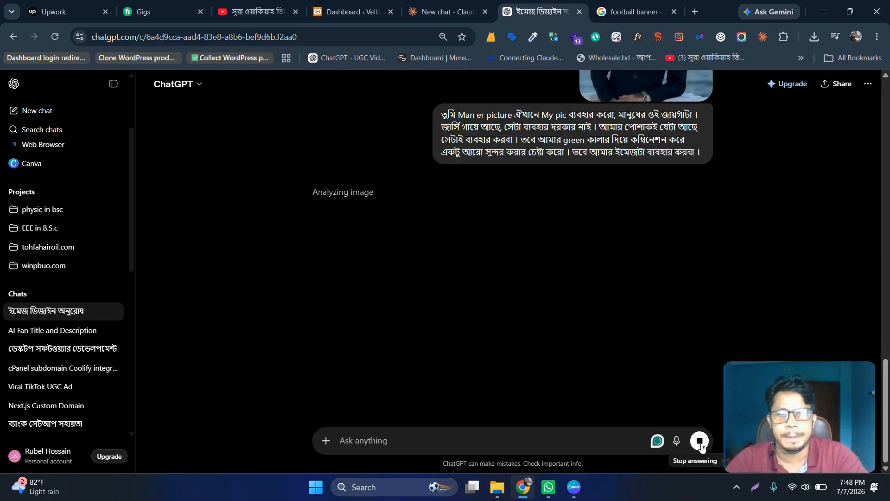
pyautogui.scroll(4, 660, 252)
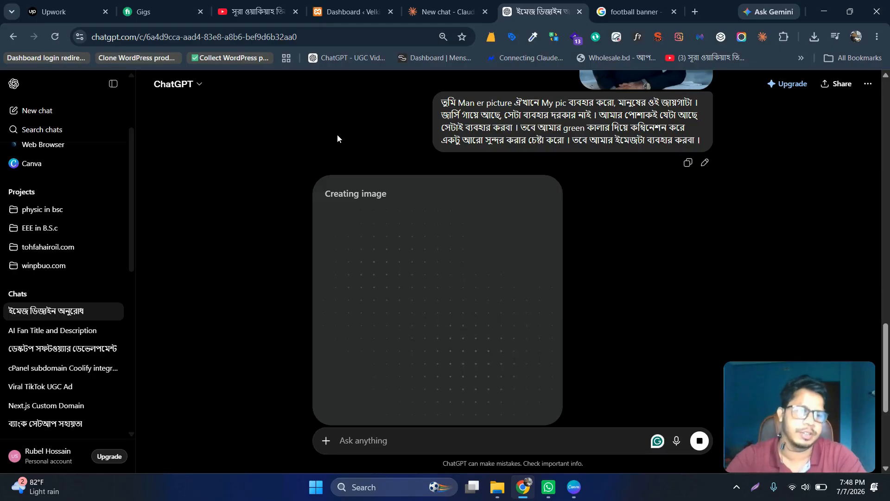
pyautogui.scroll(5, 338, 134)
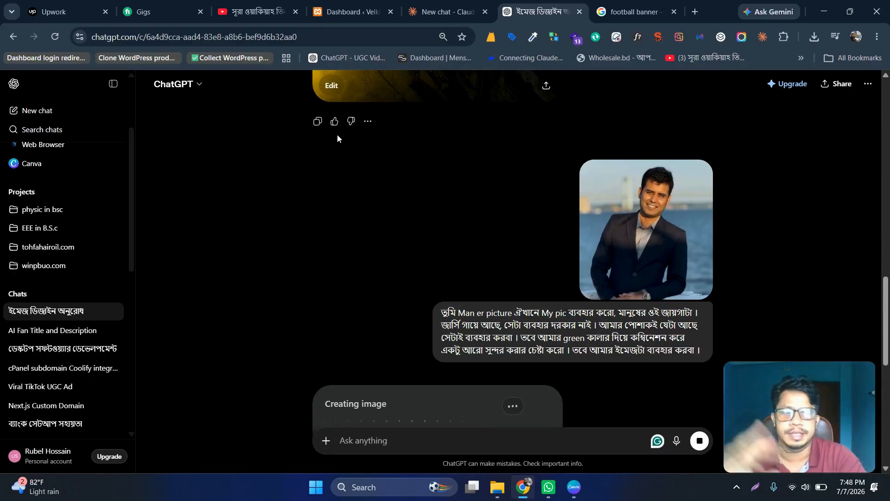
pyautogui.scroll(1, 337, 134)
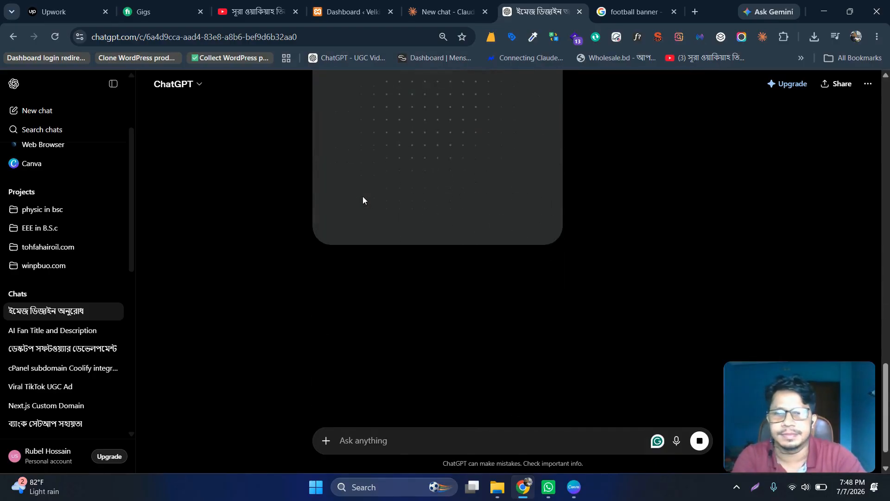
pyautogui.scroll(-1, 362, 196)
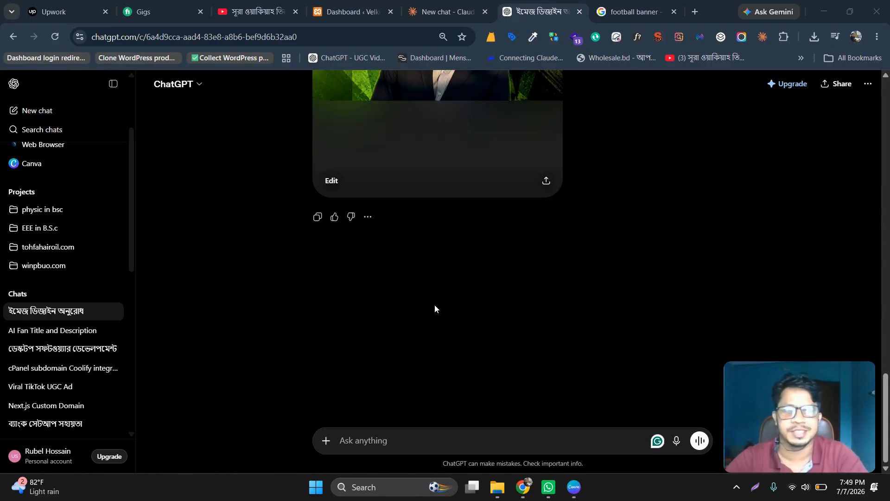
# Step: Examine the generated green MATCH DAY banner and compare it with the attached photo and the request
pyautogui.scroll(4, 435, 304)
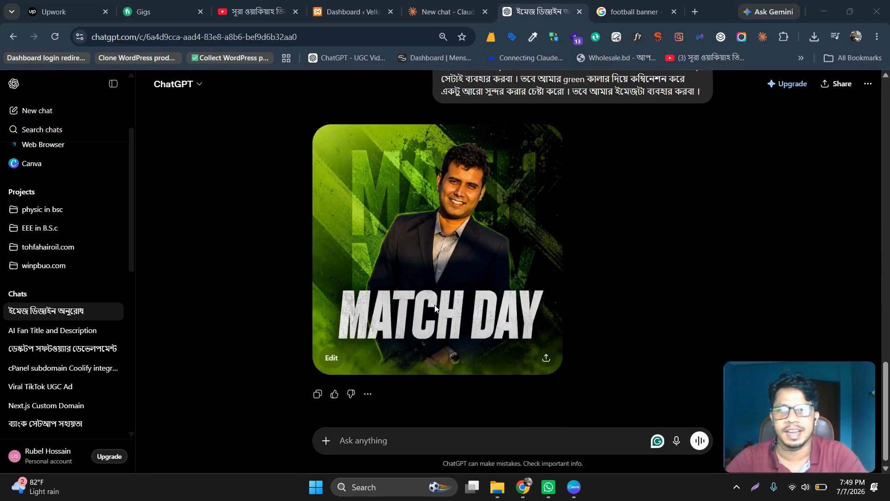
pyautogui.scroll(5, 435, 305)
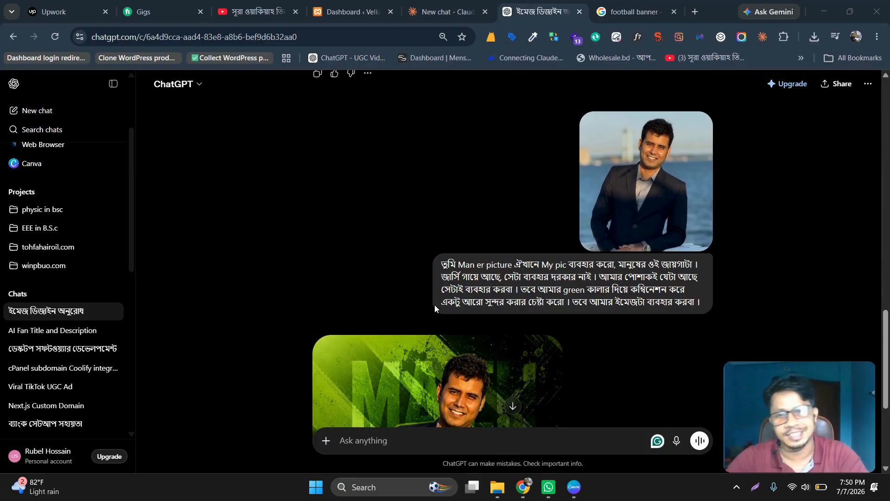
pyautogui.scroll(-2, 435, 305)
pyautogui.scroll(-2, 435, 305)
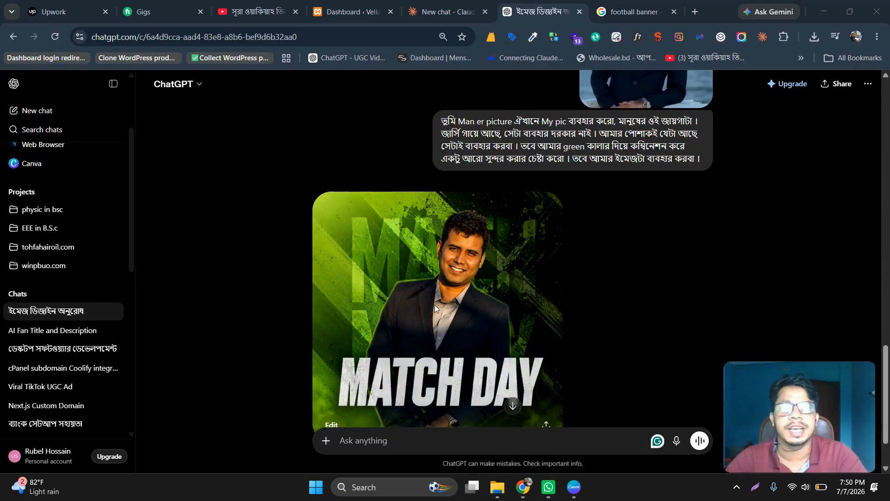
pyautogui.scroll(1, 435, 305)
pyautogui.scroll(-3, 435, 304)
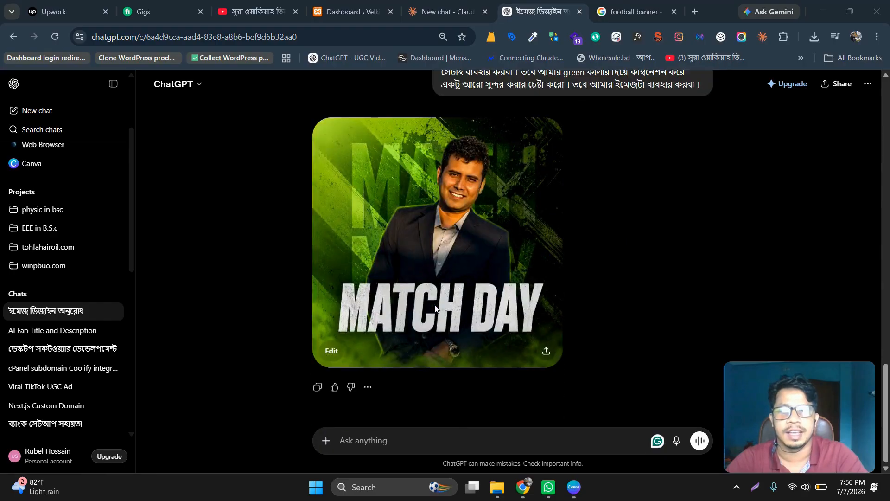
pyautogui.scroll(1, 435, 305)
pyautogui.scroll(2, 434, 304)
pyautogui.scroll(-3, 434, 305)
pyautogui.scroll(1, 435, 305)
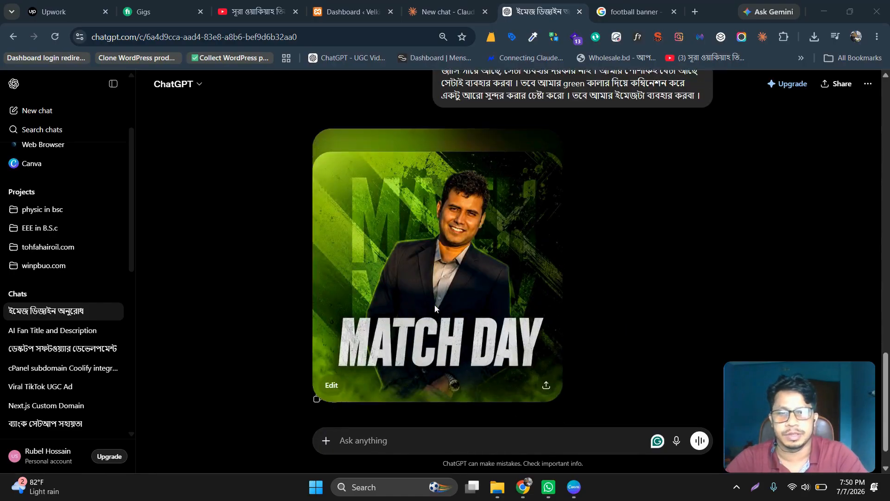
pyautogui.scroll(-1, 435, 305)
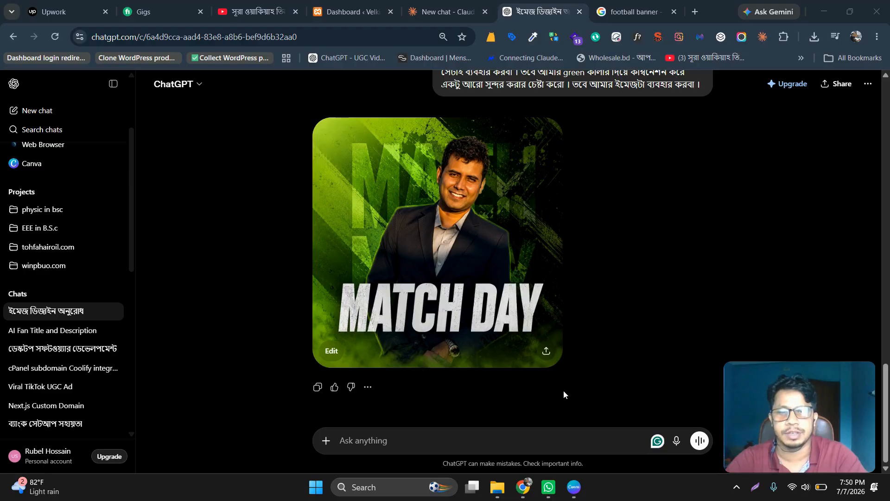
pyautogui.click(680, 440)
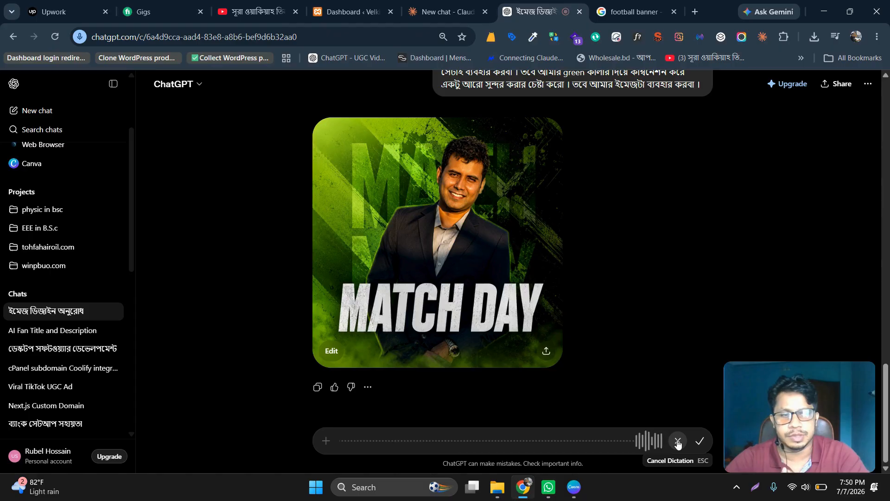
pyautogui.press('Escape')
pyautogui.scroll(6, 627, 283)
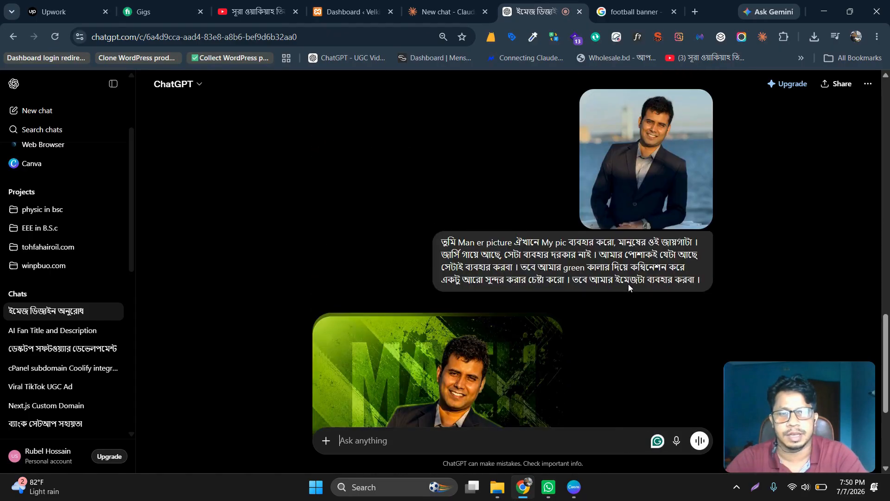
pyautogui.scroll(-7, 628, 283)
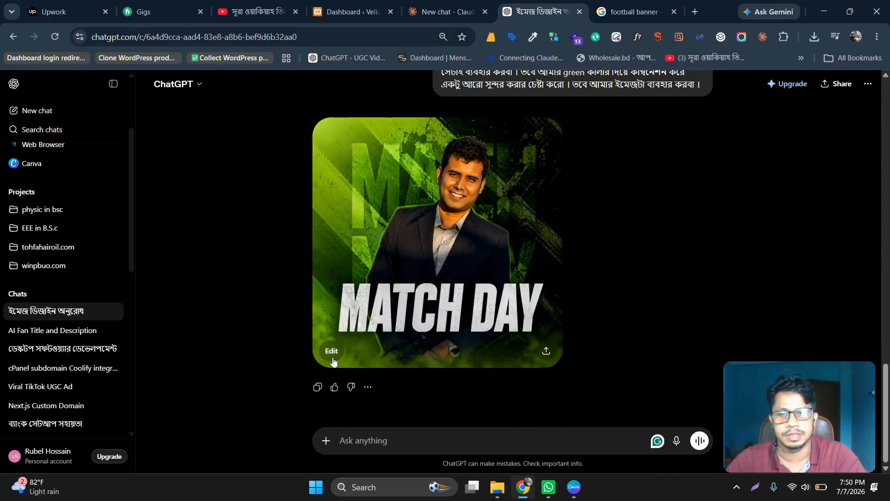
# Step: Edit the green banner with a dictated Bengali request for two images of him, as in the earlier banner, and his English name replacing MATCH DAY
pyautogui.click(333, 360)
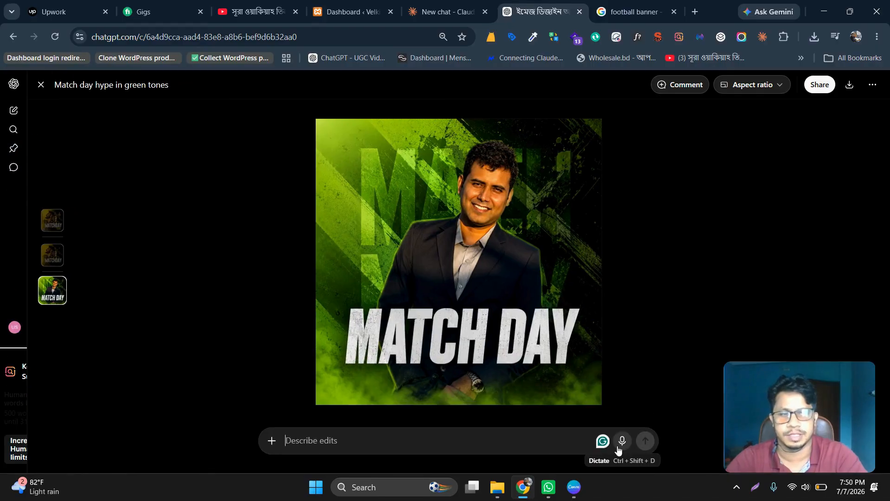
pyautogui.click(622, 441)
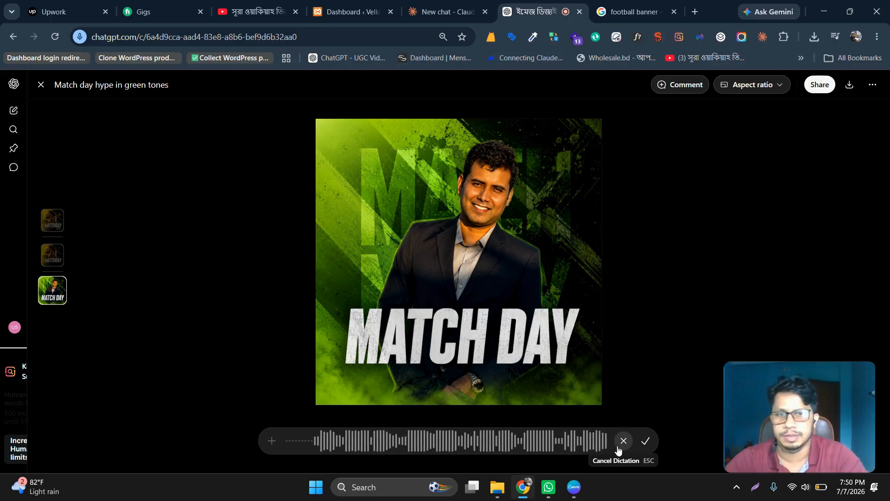
pyautogui.click(645, 441)
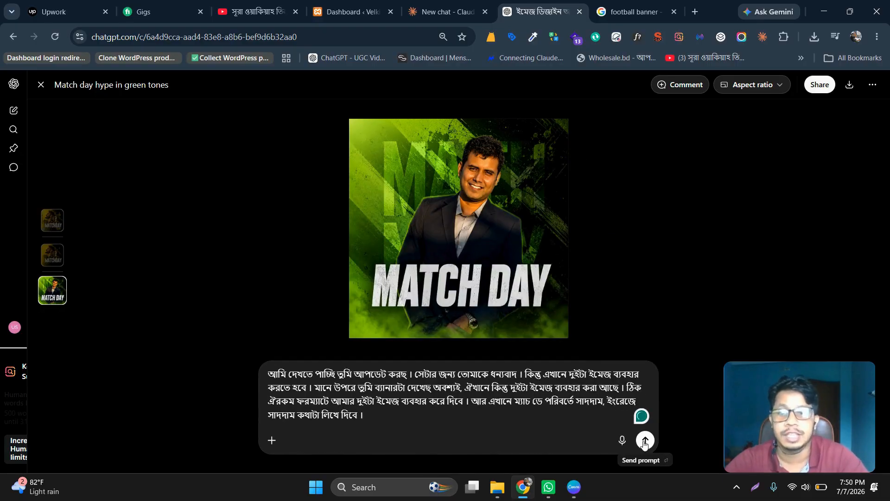
pyautogui.click(644, 443)
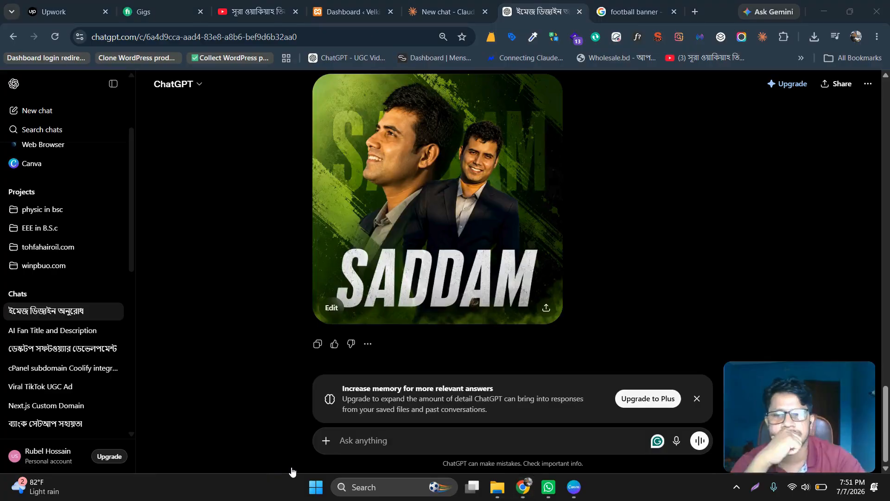
# Step: View the two-portrait banner enlarged, return to the conversation and dismiss the memory upgrade notice
pyautogui.click(467, 233)
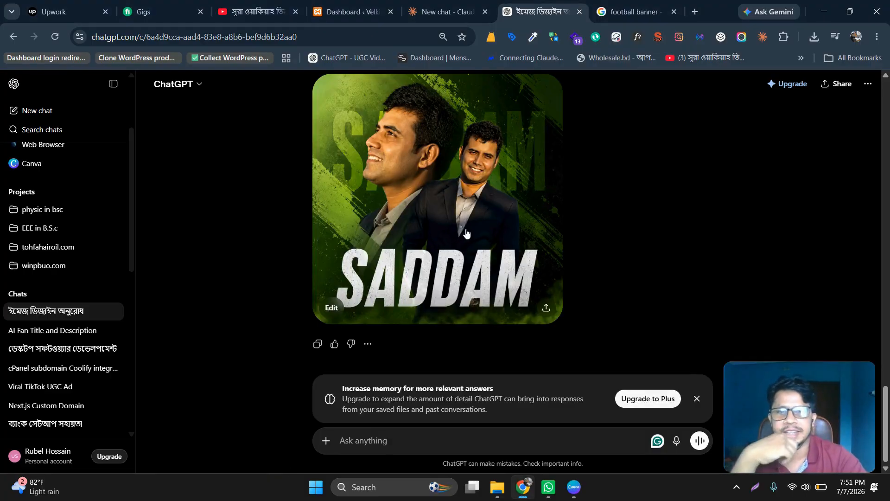
pyautogui.click(466, 232)
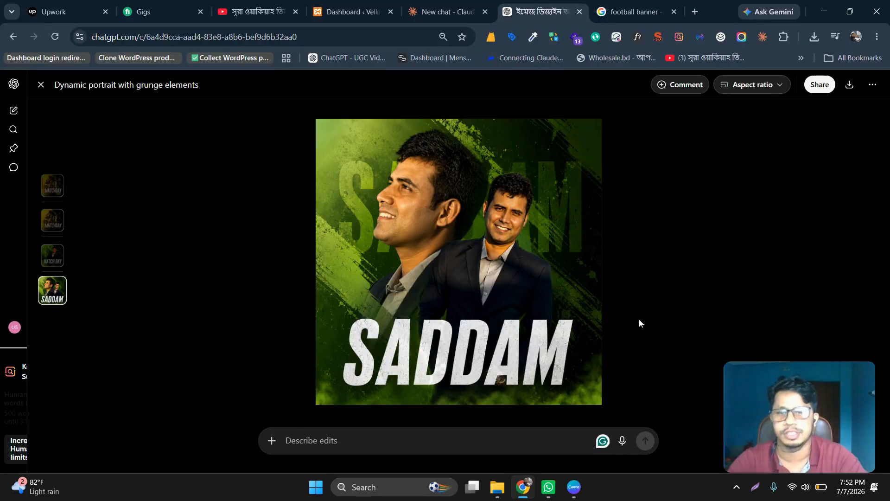
pyautogui.click(41, 84)
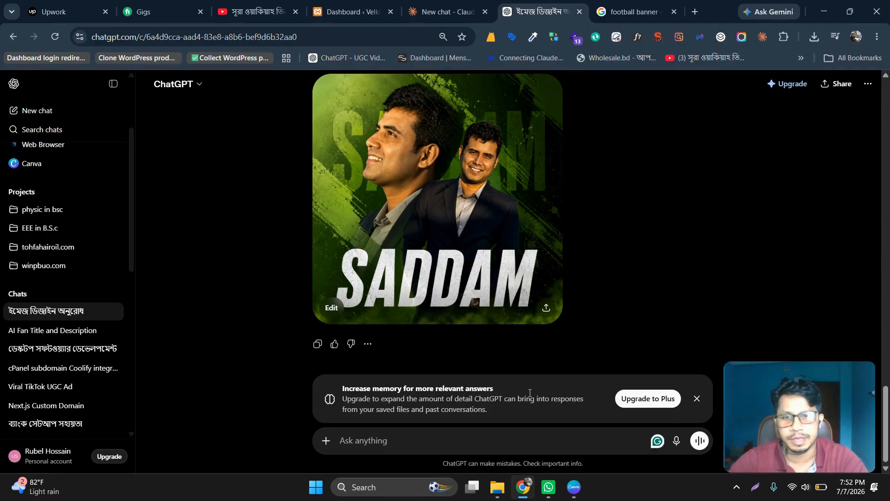
pyautogui.click(697, 399)
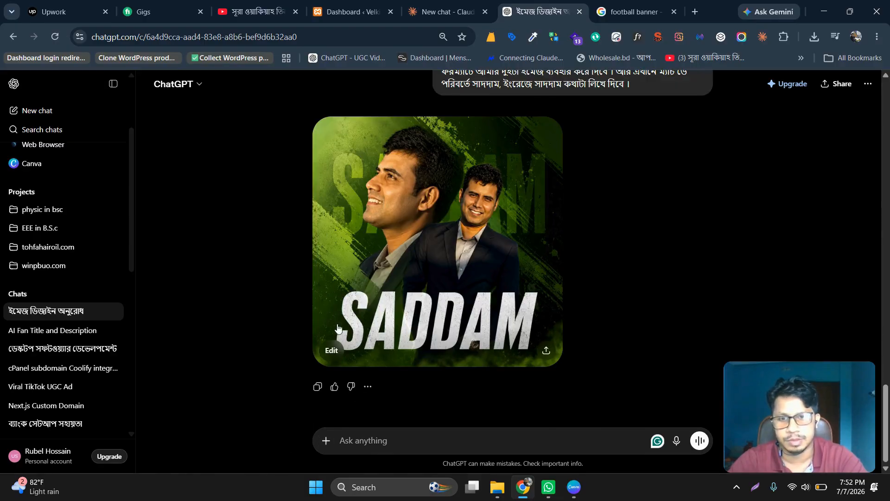
# Step: Open the two-portrait green banner for editing and attach the RH IT AGENCY logo from the Desktop
pyautogui.click(336, 348)
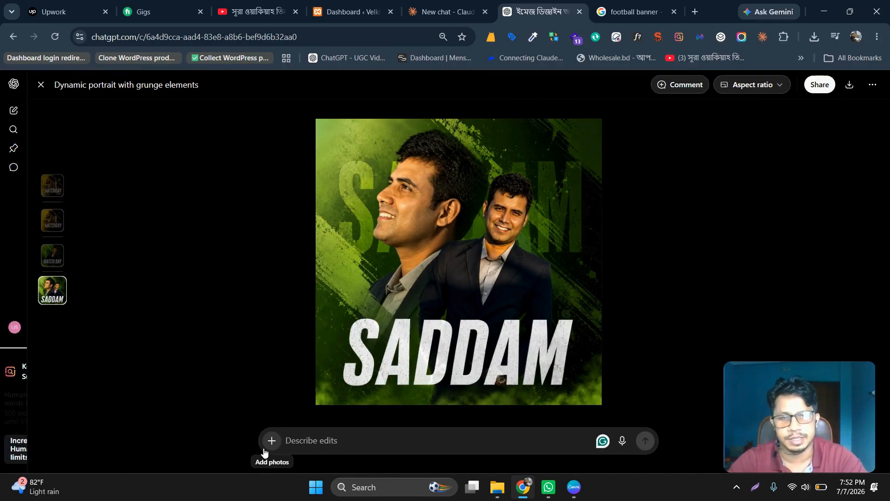
pyautogui.click(274, 438)
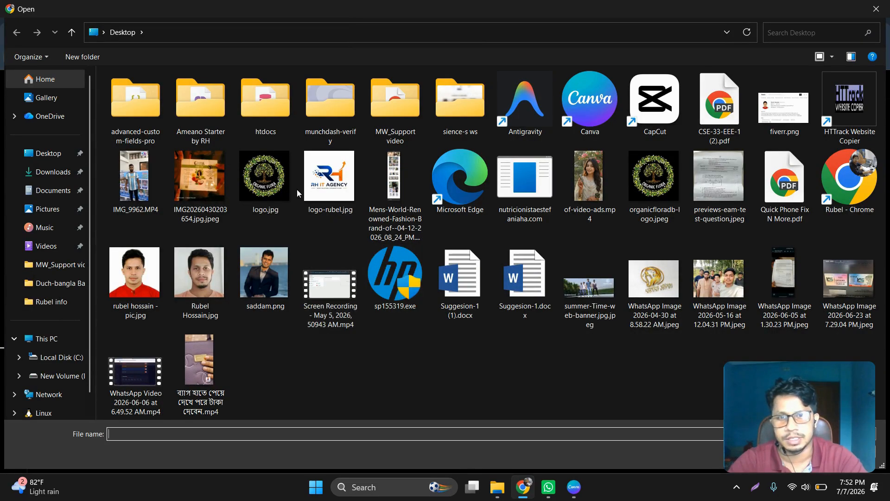
pyautogui.doubleClick(319, 186)
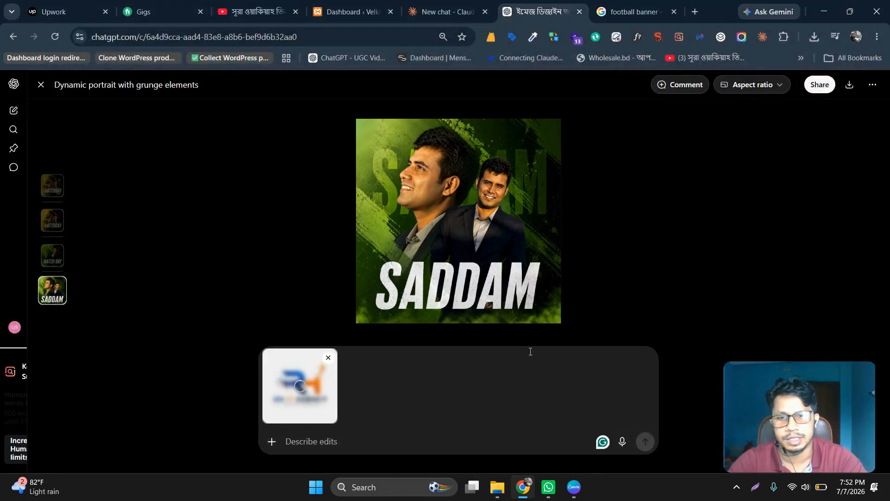
# Step: Dictate and send a Bengali request to place the logo at the banner's top right and replace the green background with the logo's two colours
pyautogui.click(623, 442)
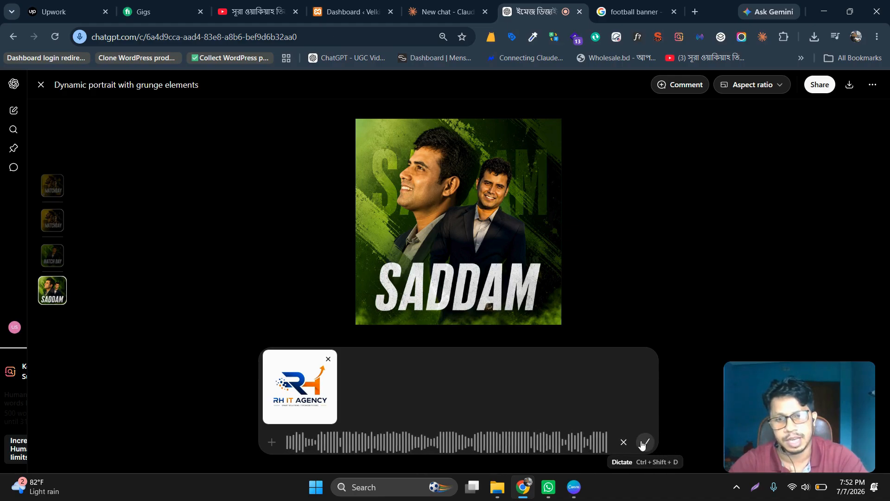
pyautogui.click(641, 444)
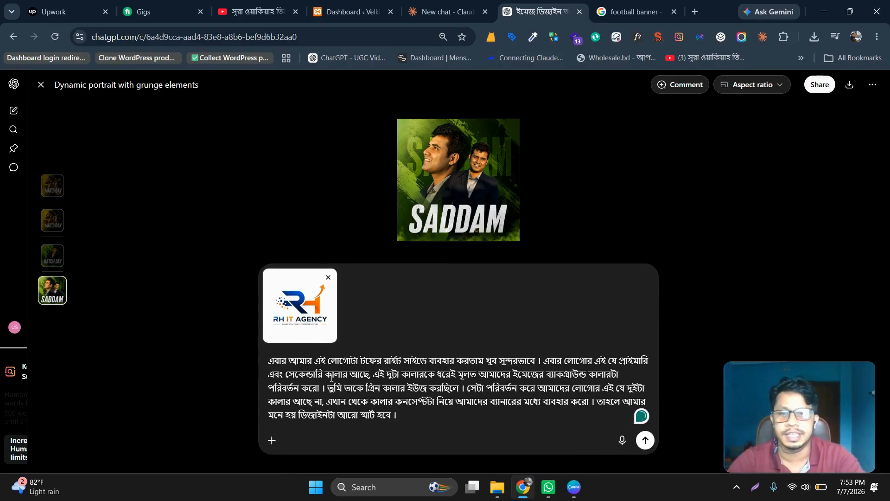
pyautogui.click(644, 441)
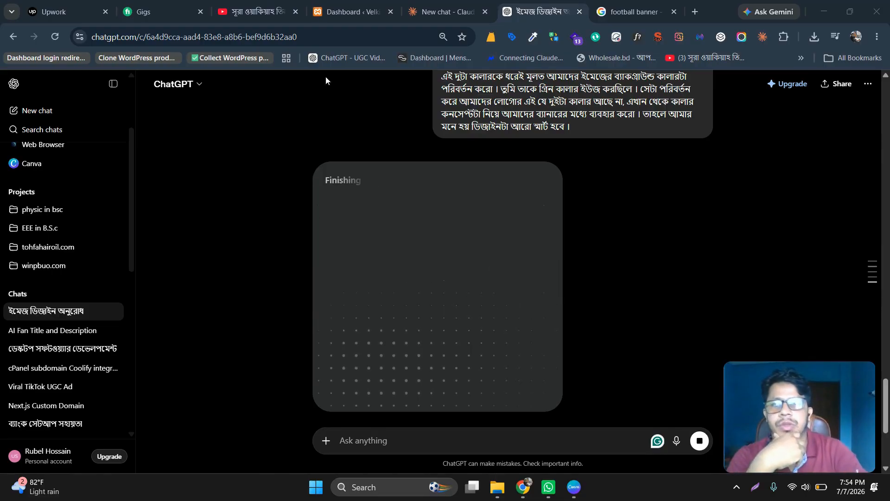
pyautogui.click(258, 4)
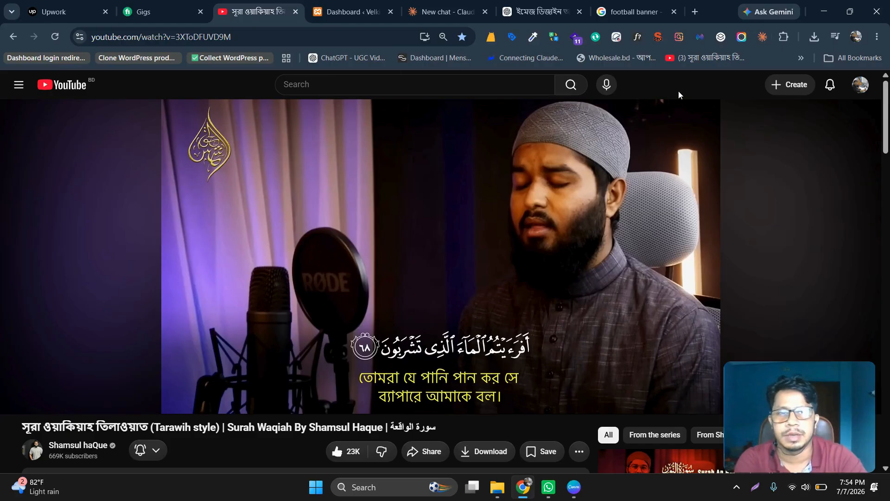
pyautogui.click(553, 4)
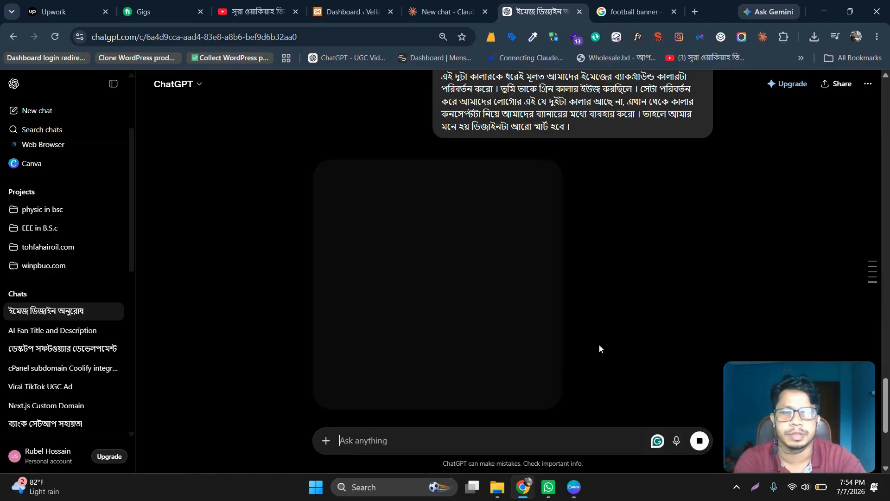
pyautogui.click(257, 12)
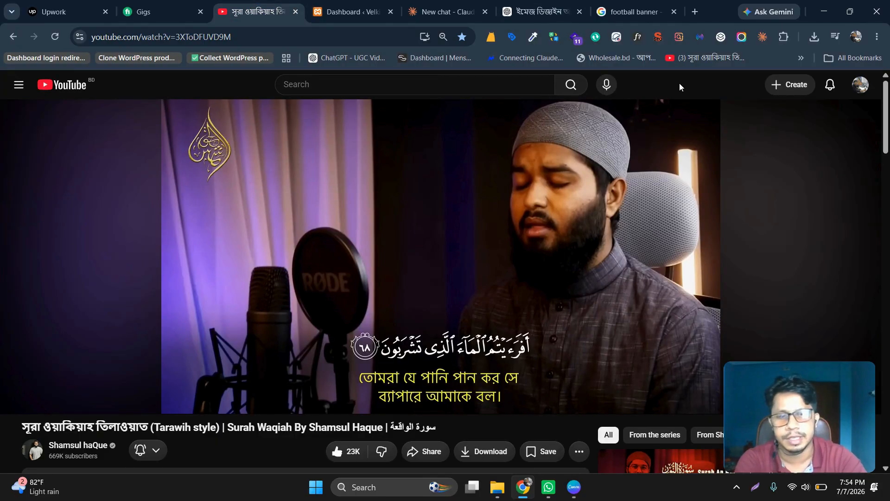
pyautogui.moveTo(454, 432); pyautogui.dragTo(269, 424)
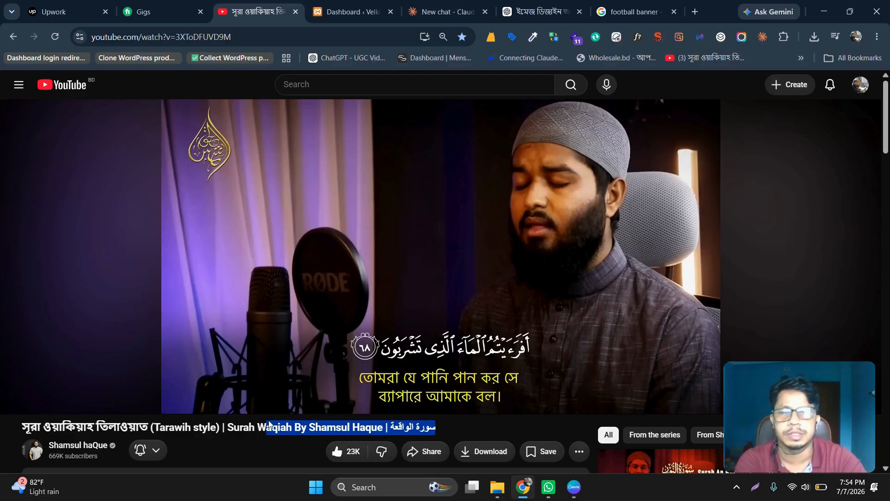
pyautogui.click(702, 95)
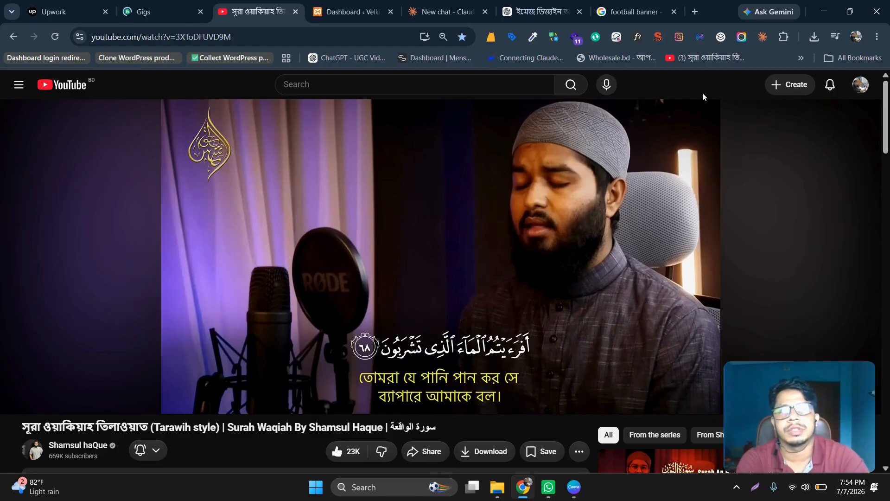
pyautogui.click(542, 12)
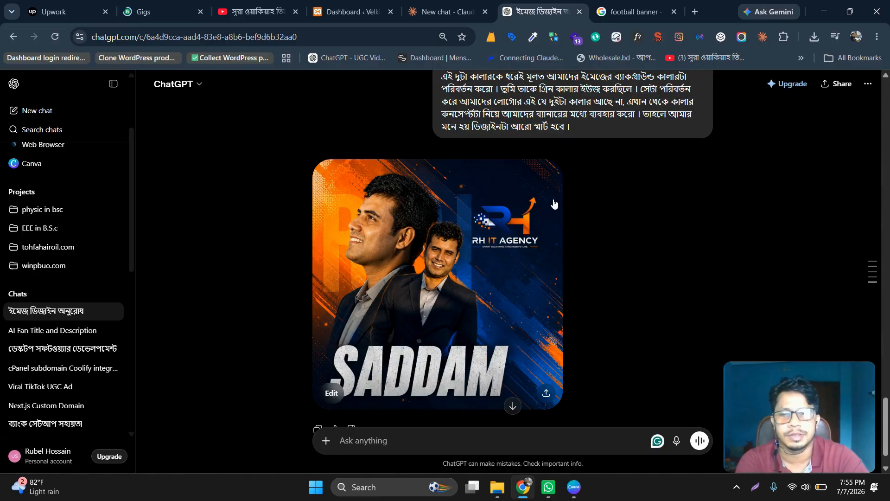
# Step: Edit the orange-and-blue banner with a dictated Bengali request to move the logo higher into the top-right corner, make it smaller and colour the name orange
pyautogui.click(353, 380)
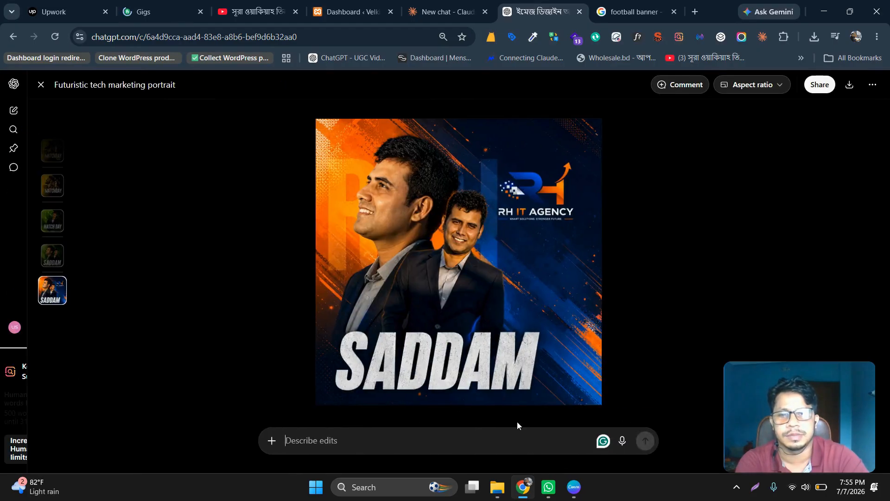
pyautogui.click(623, 441)
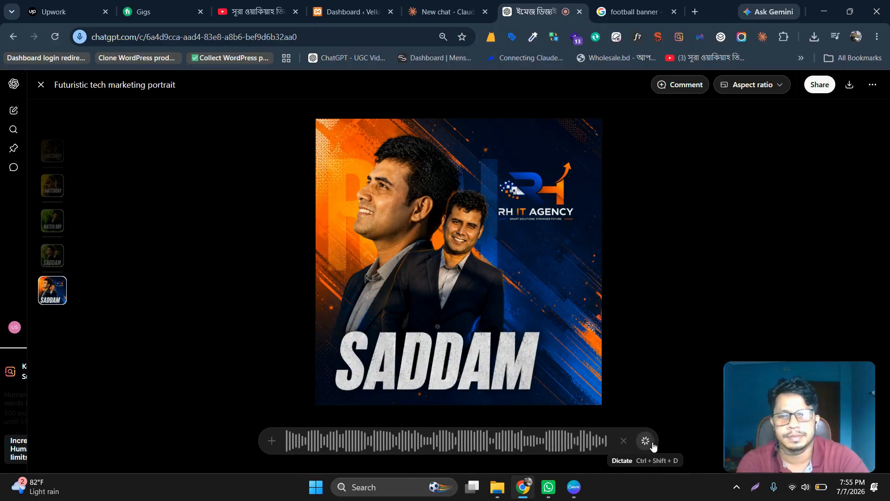
pyautogui.click(645, 441)
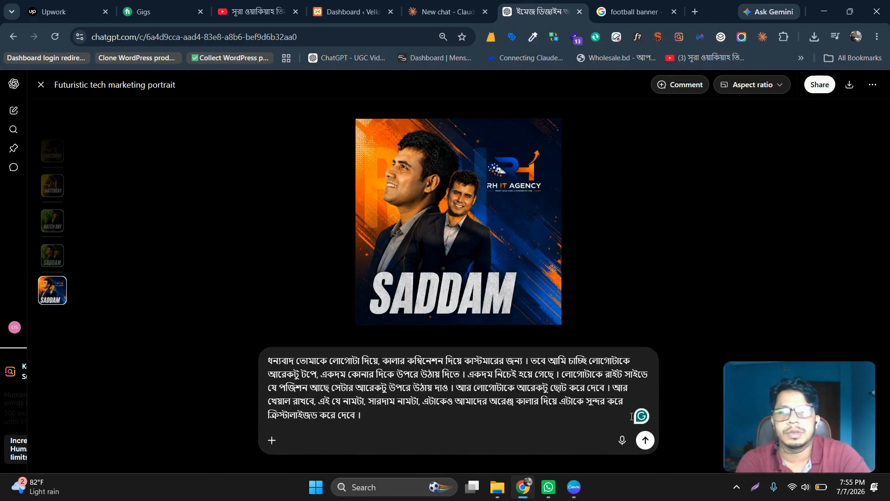
pyautogui.click(646, 442)
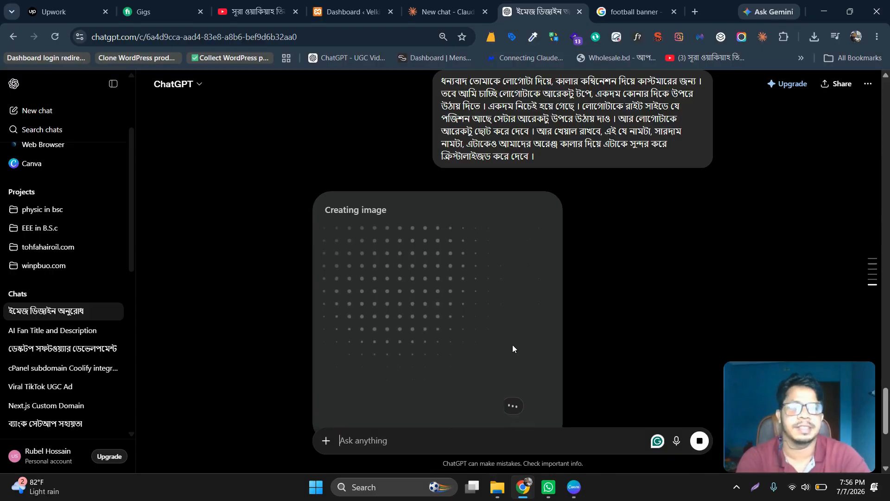
pyautogui.scroll(-2, 513, 349)
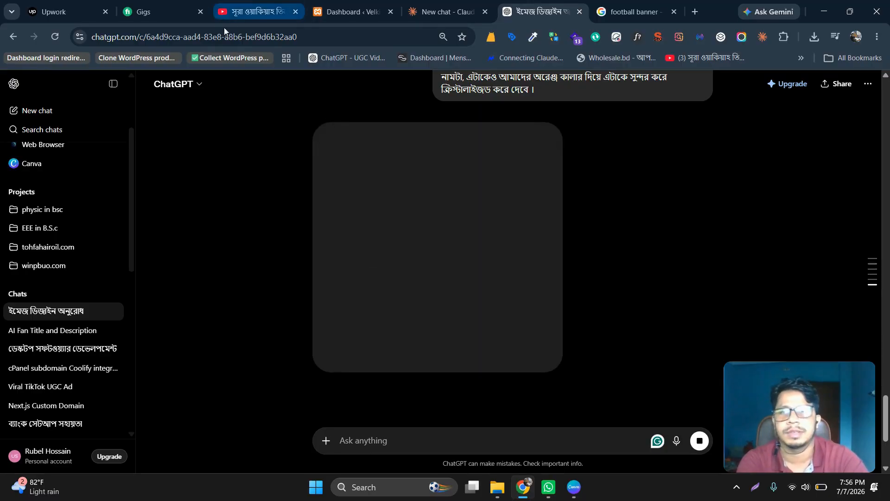
pyautogui.click(149, 12)
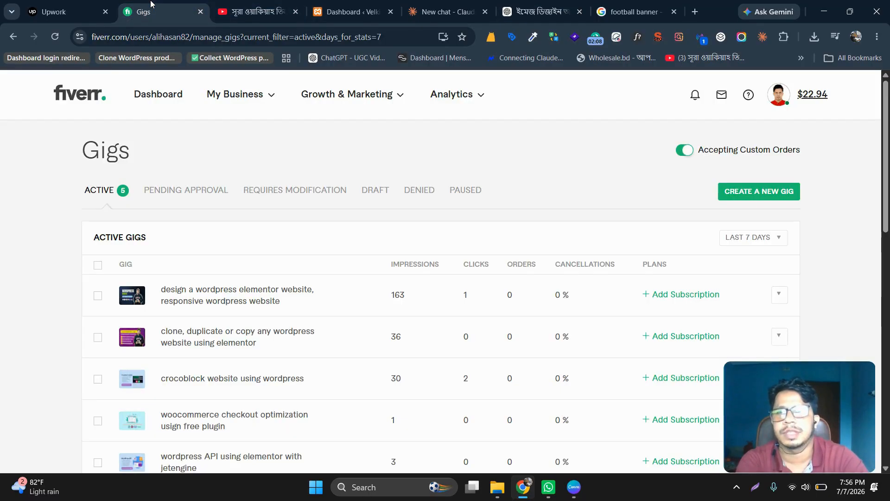
pyautogui.click(73, 6)
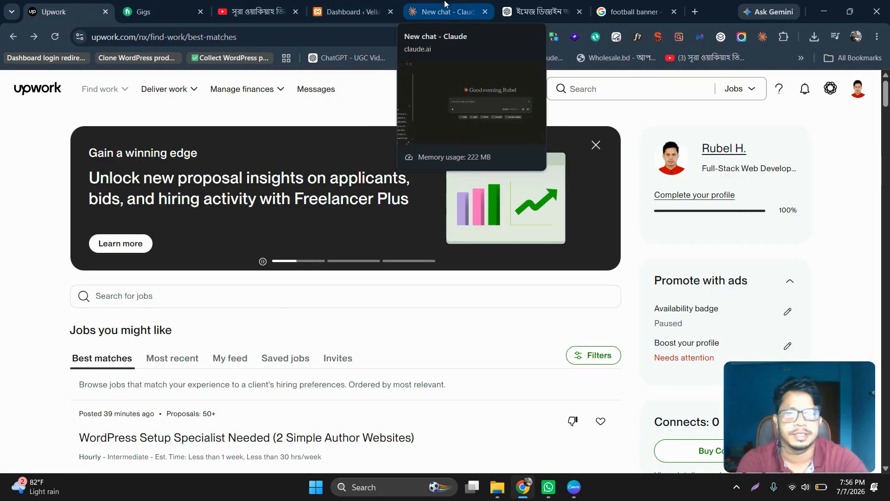
pyautogui.click(540, 5)
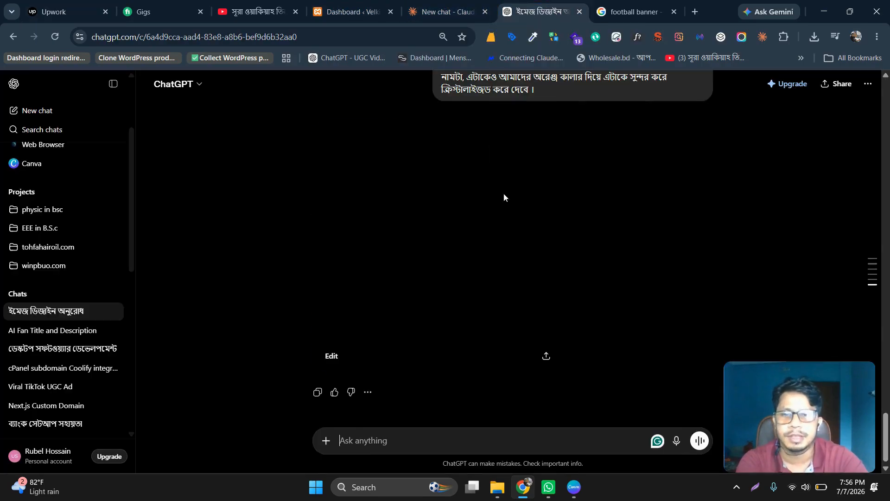